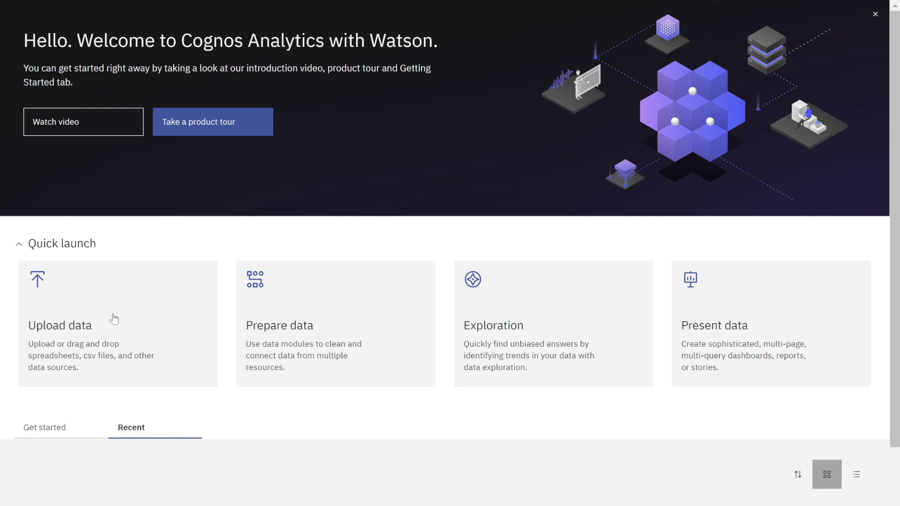
Review the Recent files on the welcome page, then start preparing data from an existing source.
scroll(86, 311, down, 2)
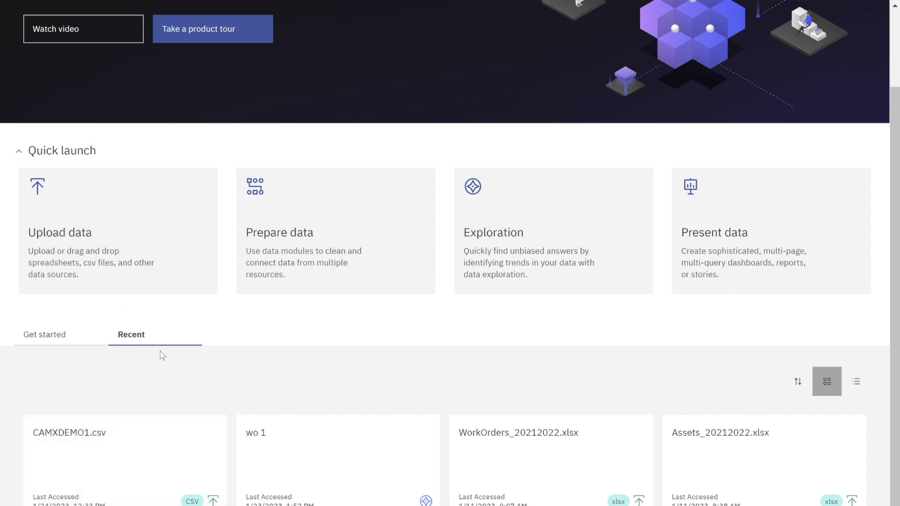
scroll(264, 368, up, 2)
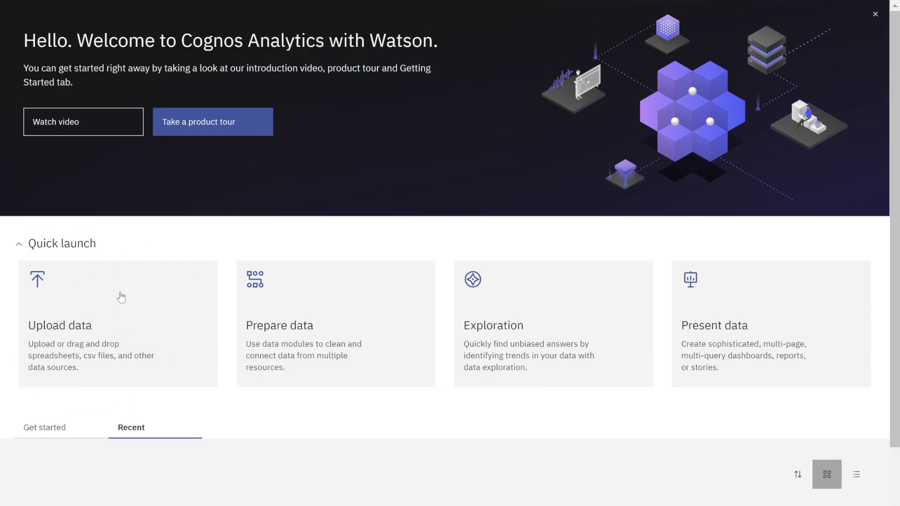
click(261, 287)
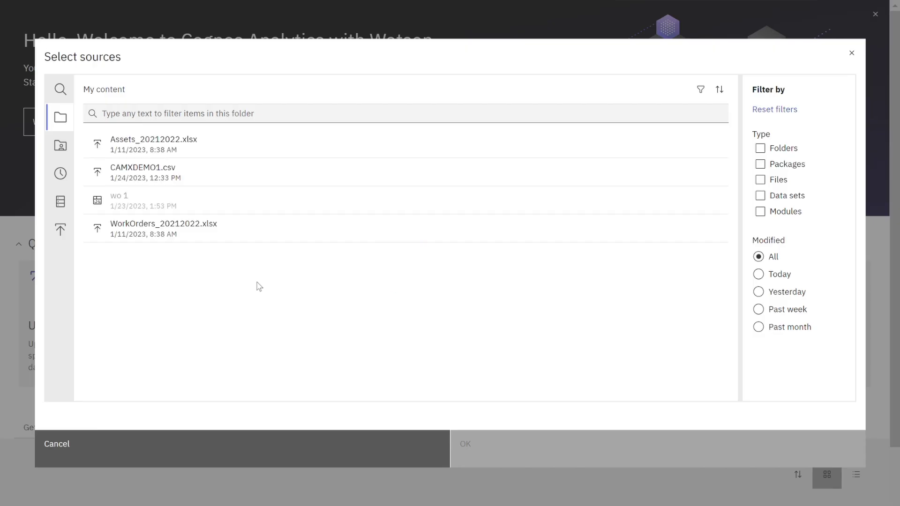
Create a data module from CAMXDEMO1.csv and scroll through its field list.
click(133, 172)
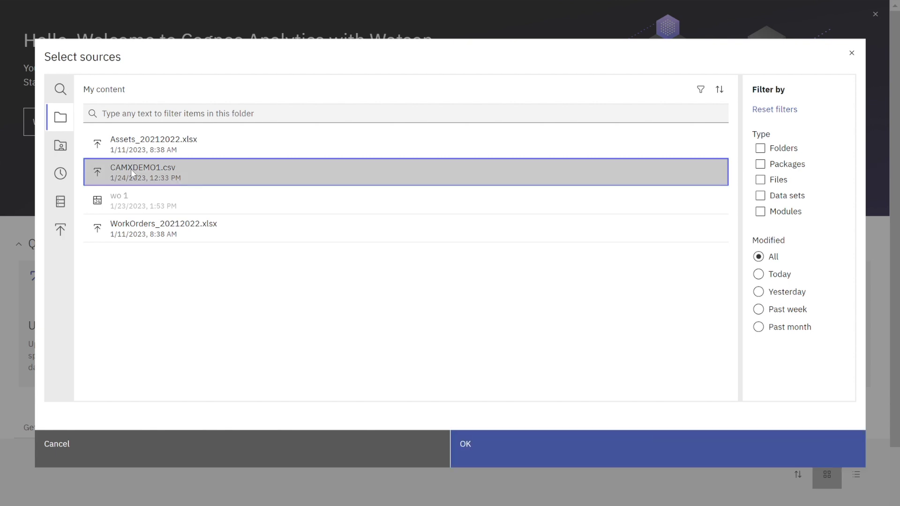
click(530, 451)
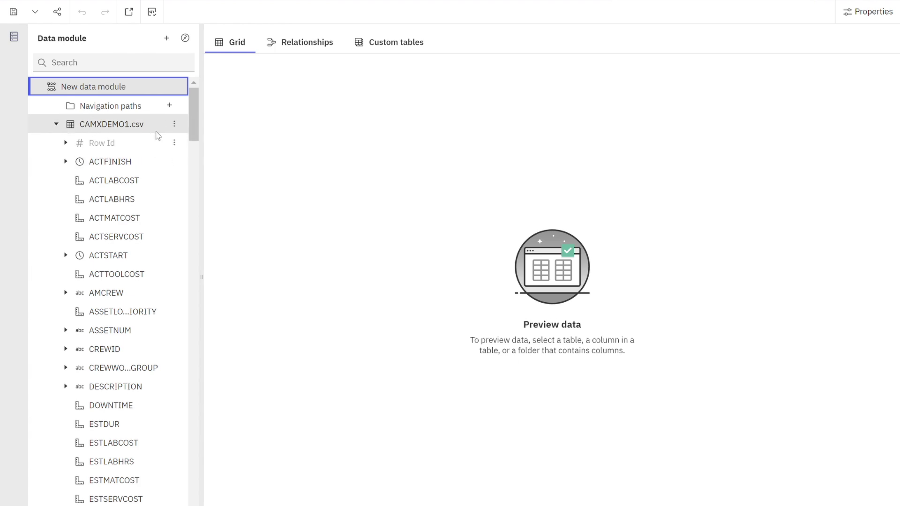
scroll(158, 141, down, 7)
scroll(161, 146, down, 20)
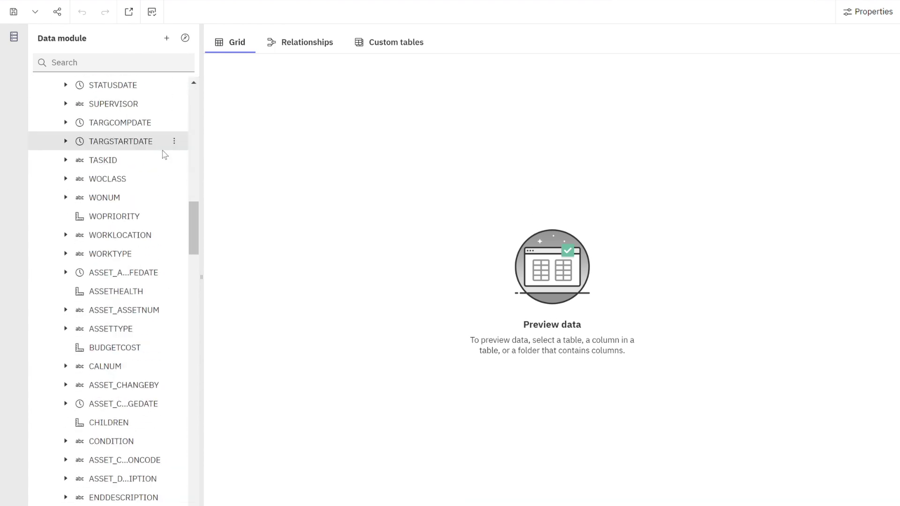
scroll(165, 153, down, 20)
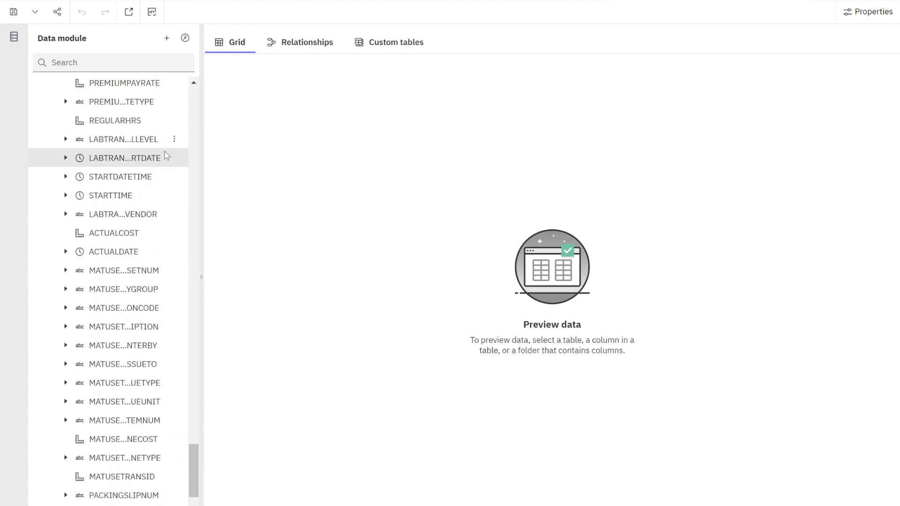
scroll(172, 150, up, 12)
scroll(173, 146, up, 20)
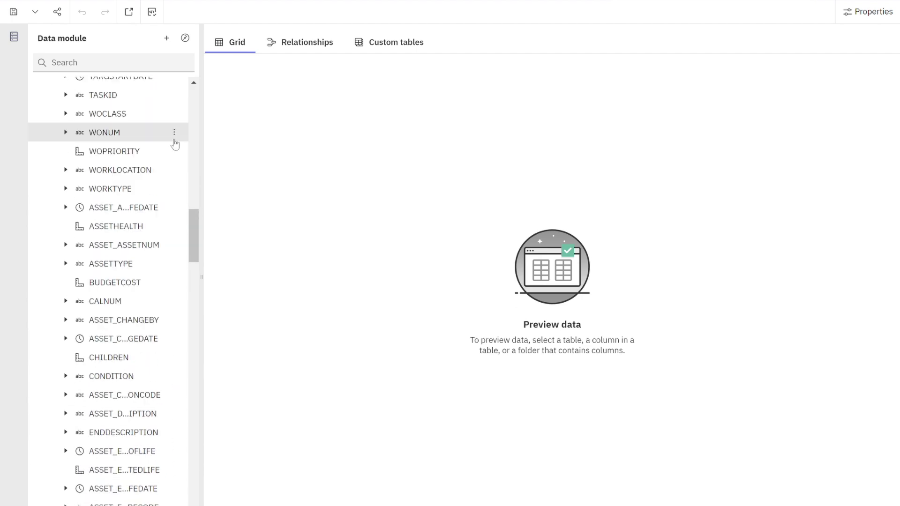
scroll(176, 142, up, 5)
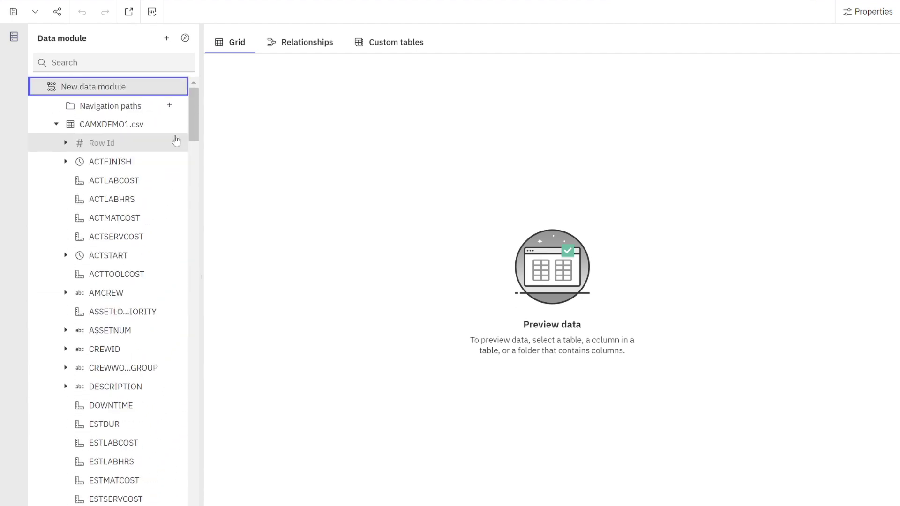
Expand and collapse ACTFINISH to check its date values, then preview the ACTTOOLCOST column.
click(66, 161)
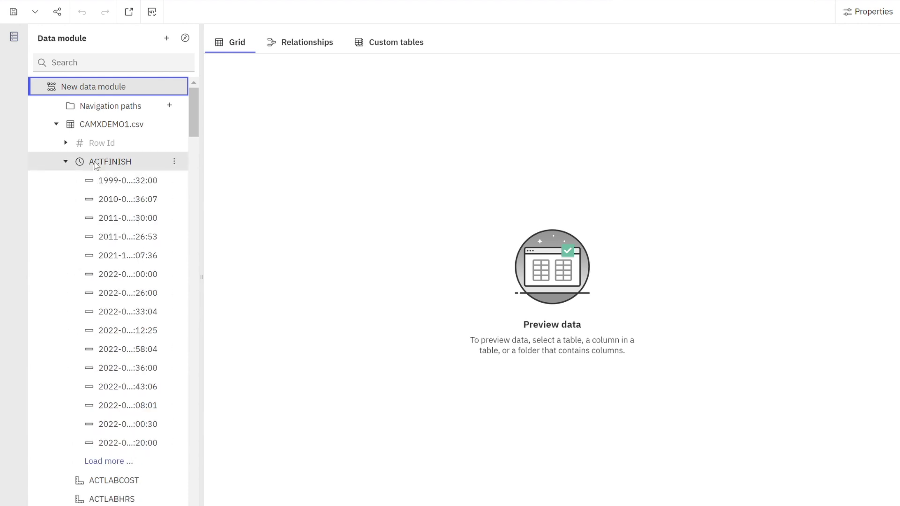
click(66, 162)
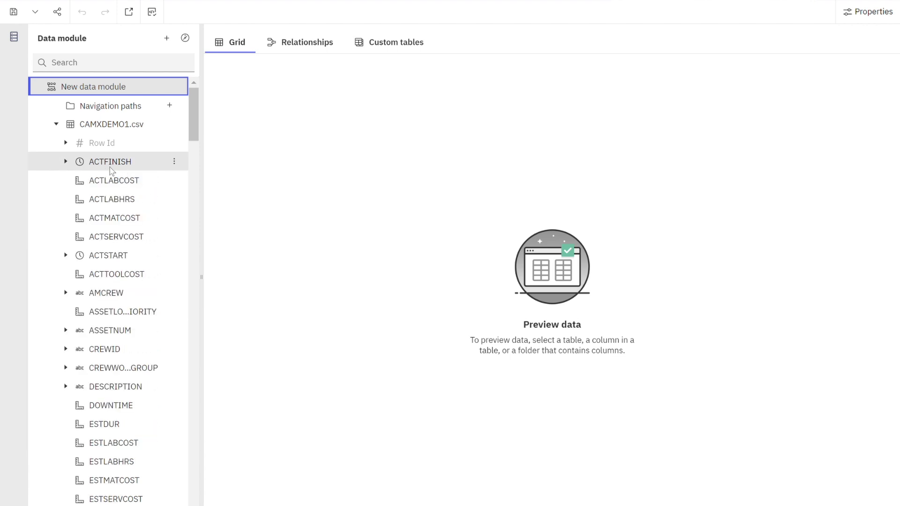
scroll(123, 202, down, 2)
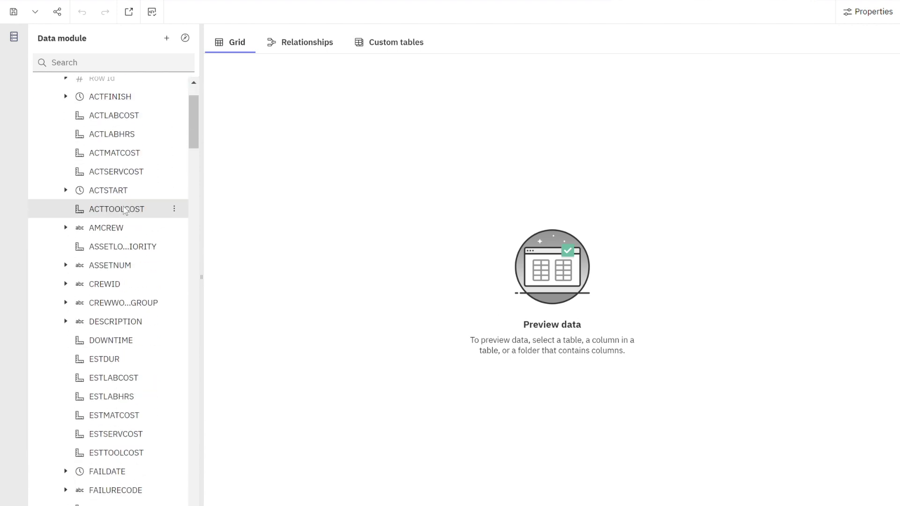
click(101, 209)
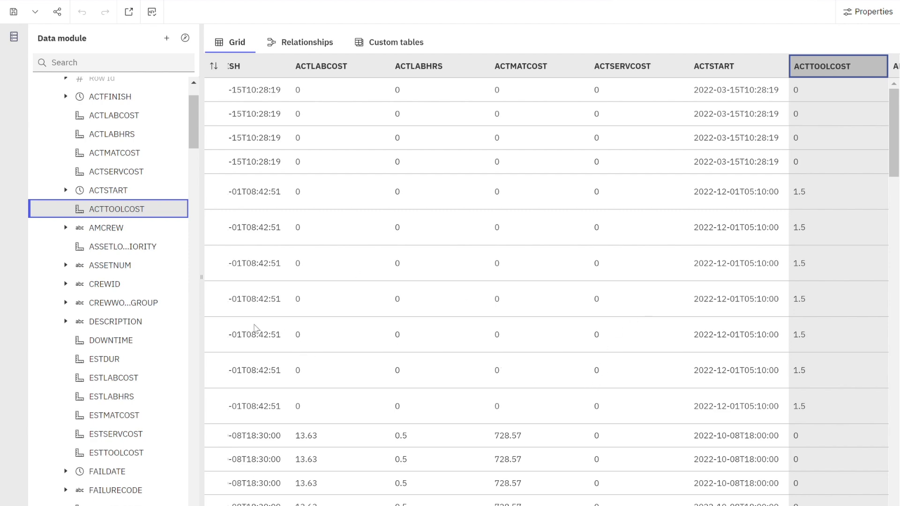
Scroll and resize the CAMXDEMO1.csv data preview, then bring up the table's options menu.
scroll(145, 263, down, 15)
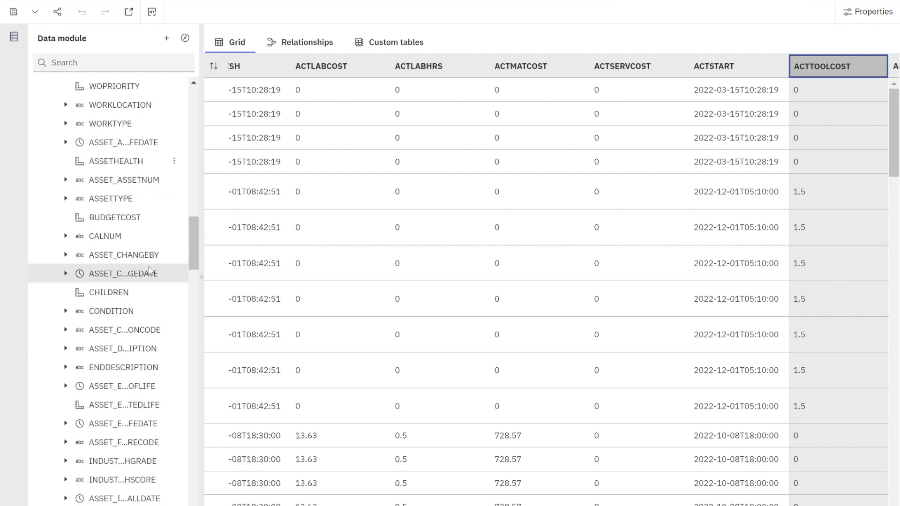
drag(192, 251, 203, 115)
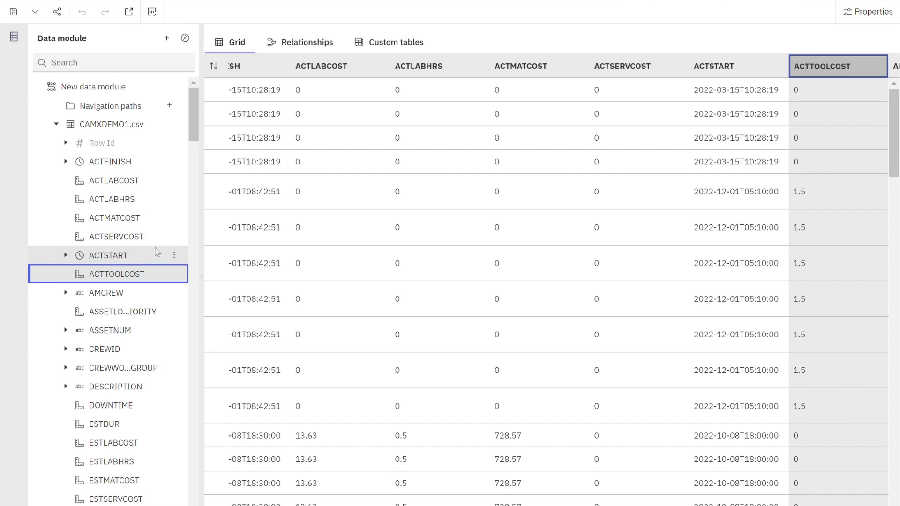
click(174, 125)
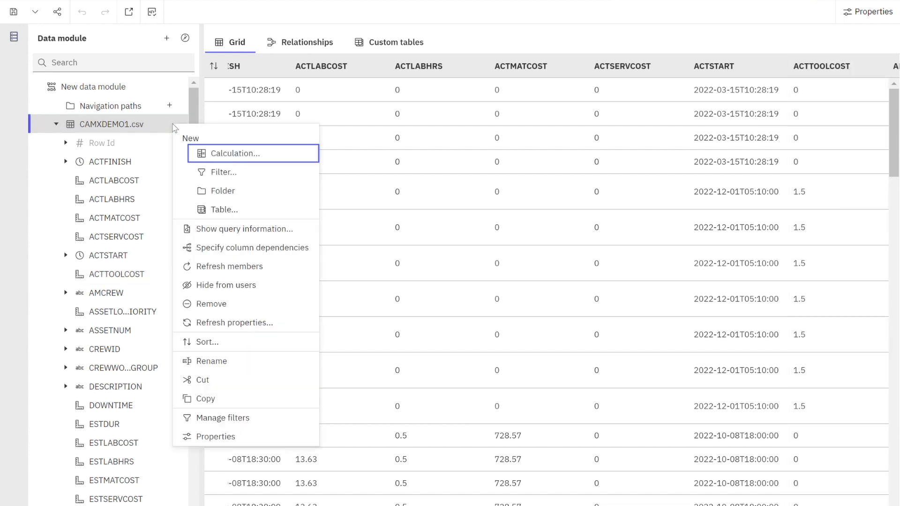
Start a new calculation containing ACTLABCOST, ACTMATCOST, ACTSERVCOST and ACTTOOLCOST.
click(238, 156)
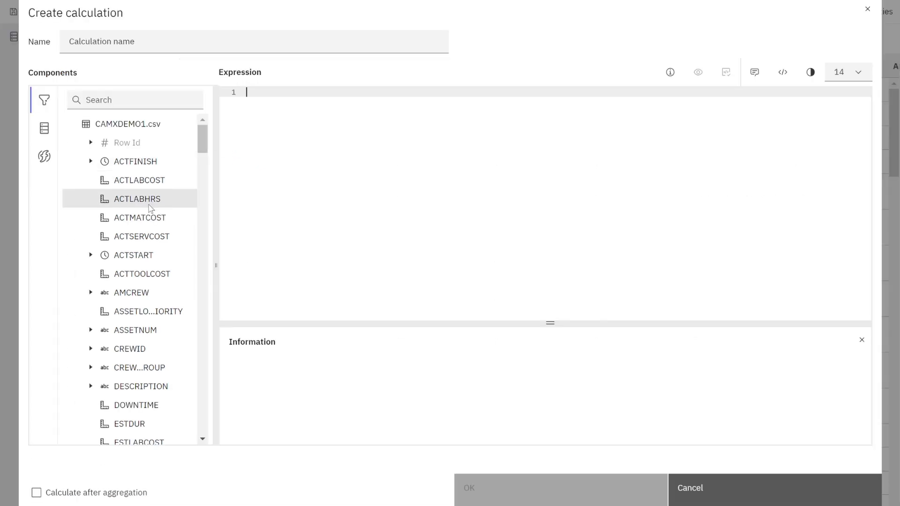
double_click(160, 184)
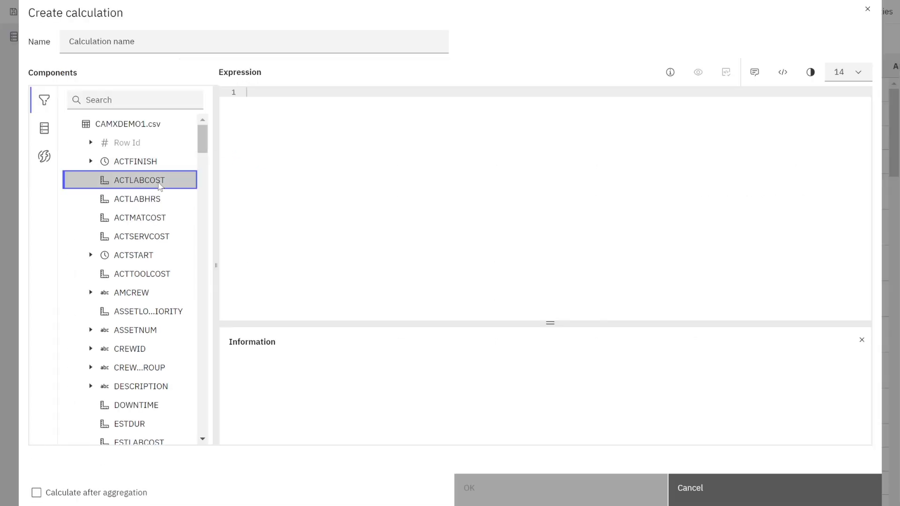
double_click(157, 218)
click(163, 238)
double_click(162, 238)
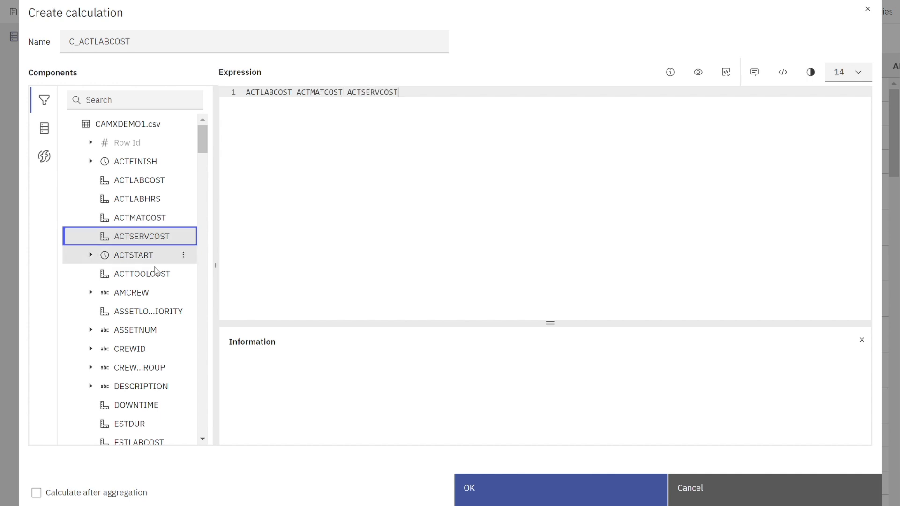
double_click(158, 273)
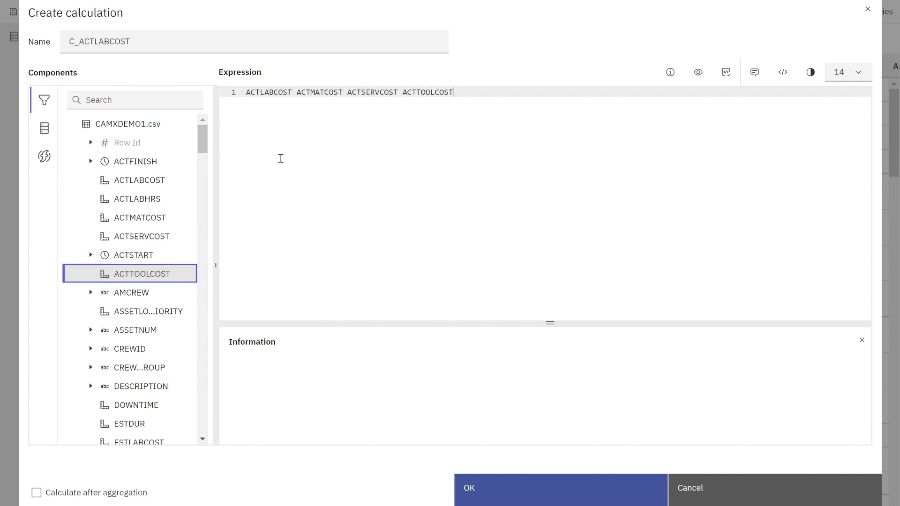
Join the four actual-cost fields with plus signs in the expression.
click(300, 96)
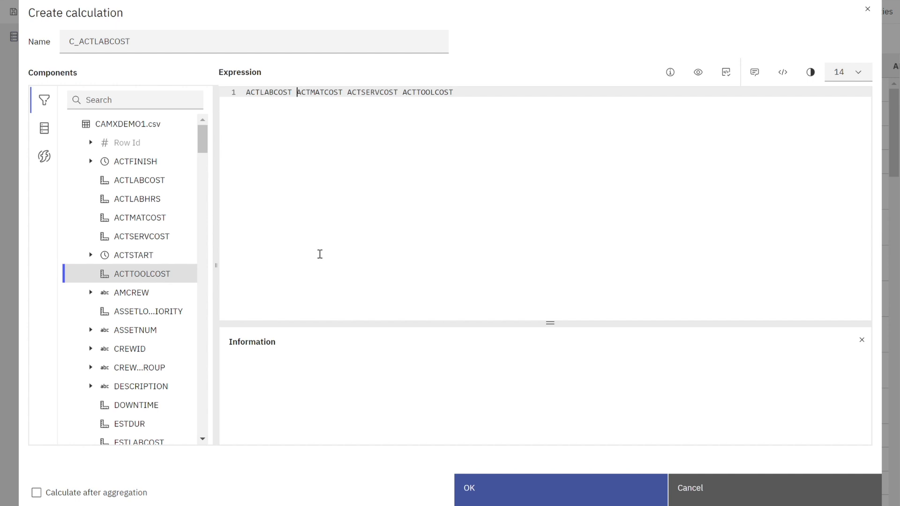
text(+)
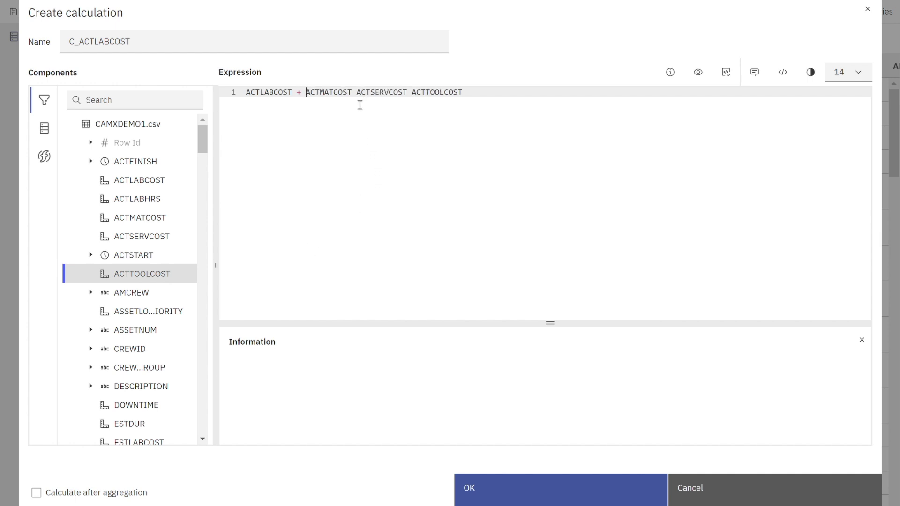
key(Home)
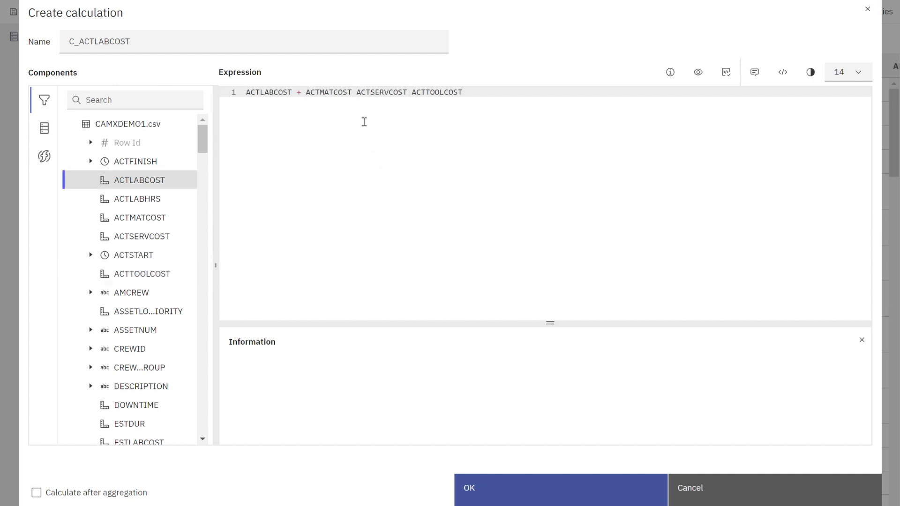
text(+)
key(BackSpace)
text(+)
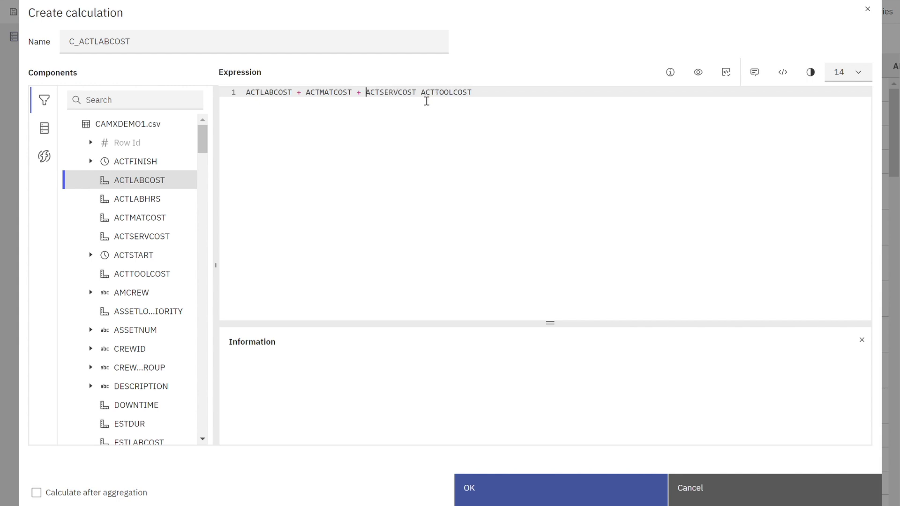
click(423, 97)
text(+)
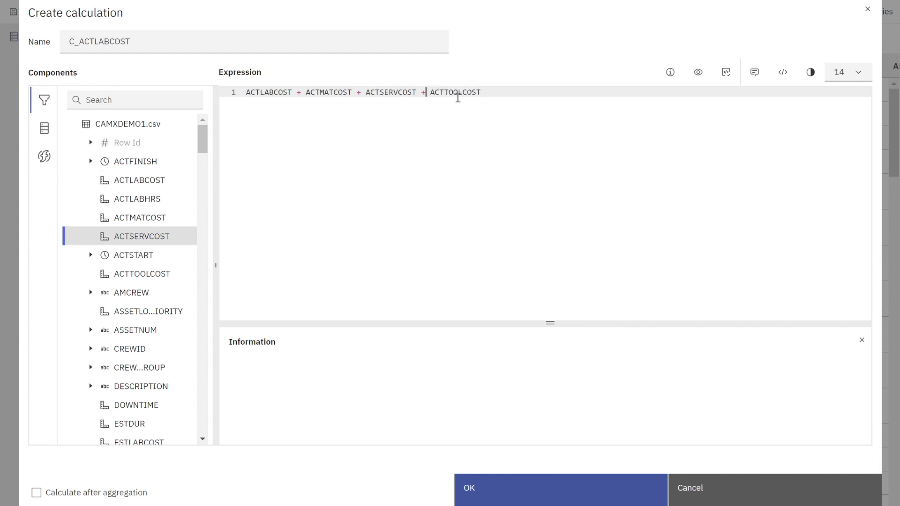
Name the calculation Total Actual Costs and add it to the table.
click(145, 42)
drag(145, 42, 38, 58)
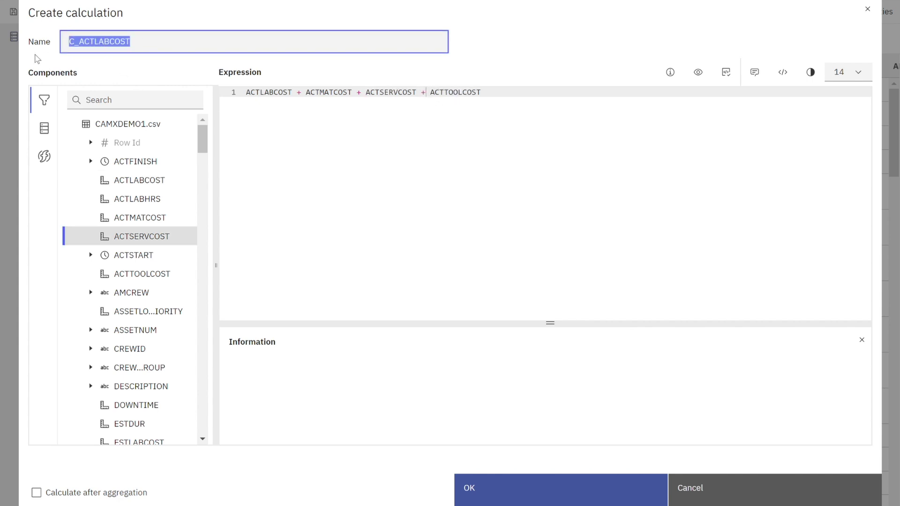
text(Total Actual Costs)
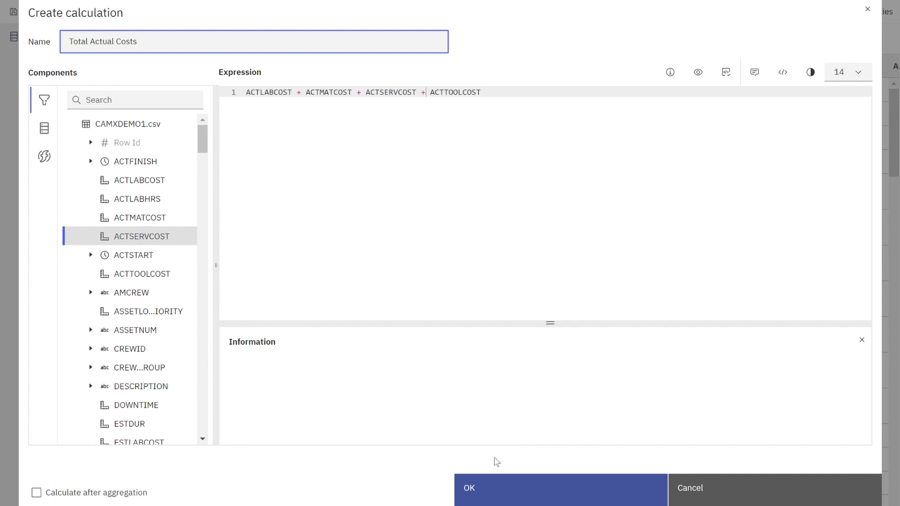
click(508, 483)
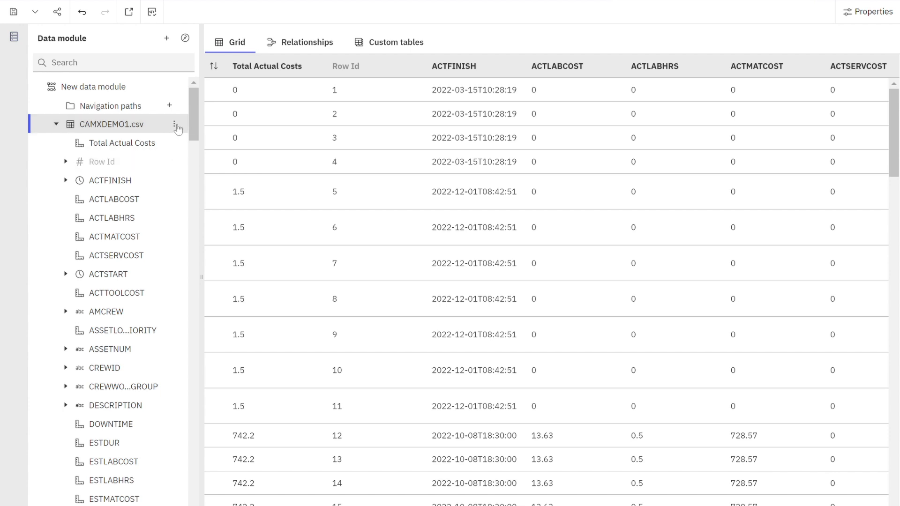
click(174, 125)
Start a Total Estimated Costs calculation with ESTLABCOST, ESTMATCOST, ESTSERVCOST and ESTTOOLCOST.
click(238, 156)
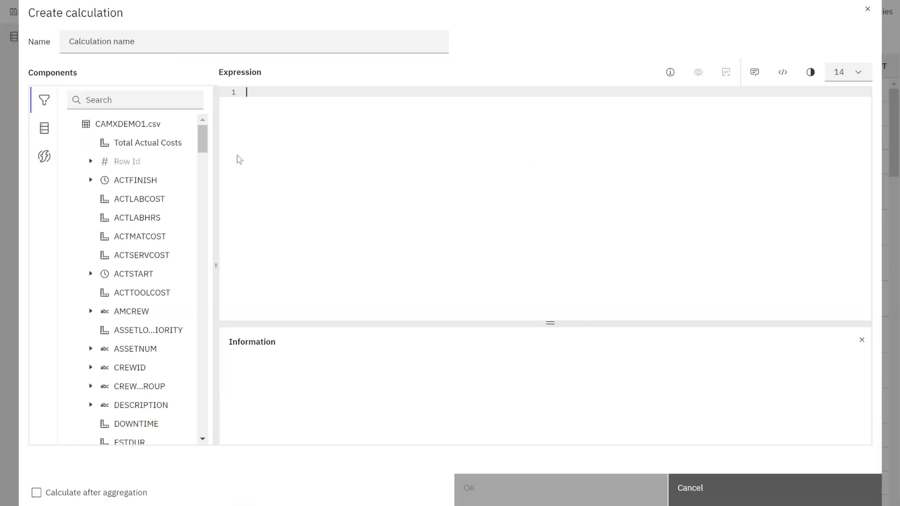
click(170, 54)
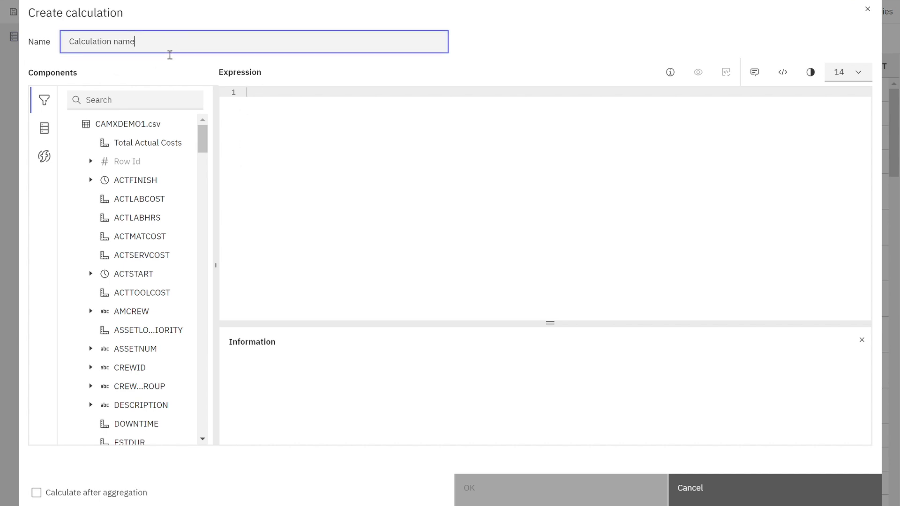
drag(170, 55, 21, 66)
text(Total Estimated Costs)
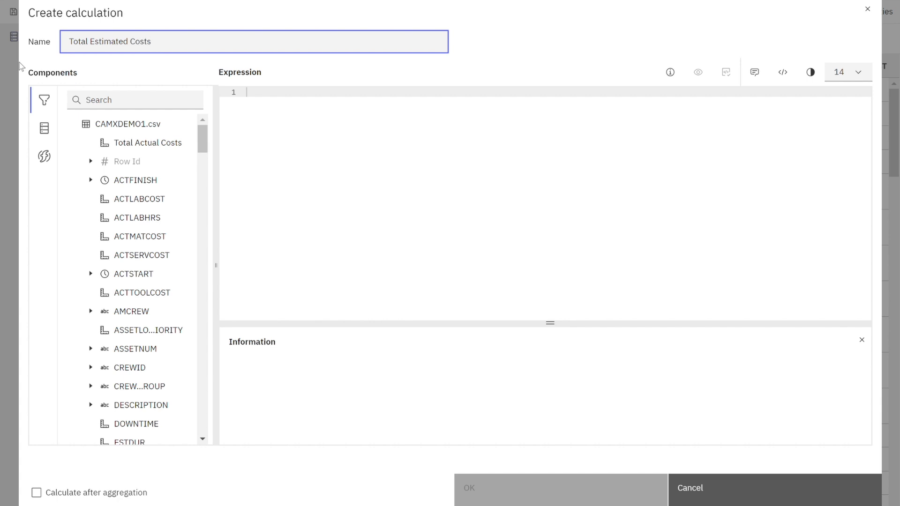
scroll(74, 257, down, 4)
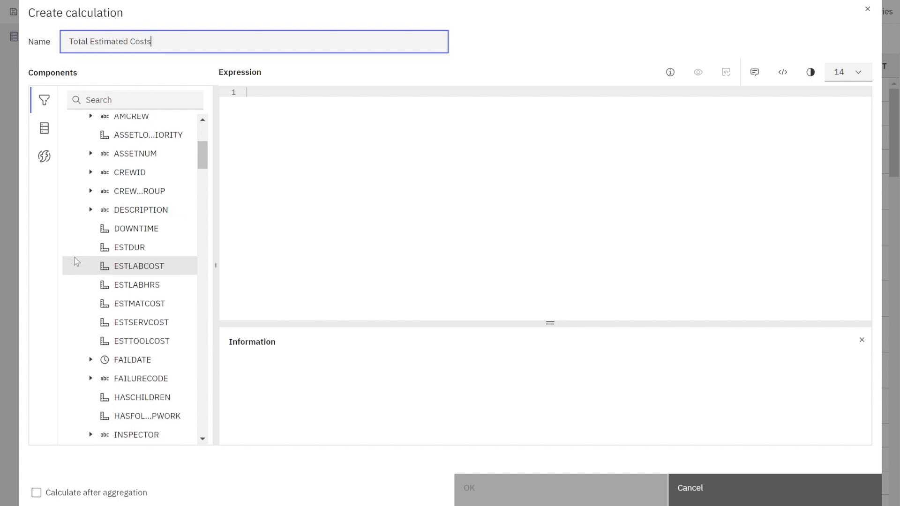
double_click(170, 265)
double_click(167, 303)
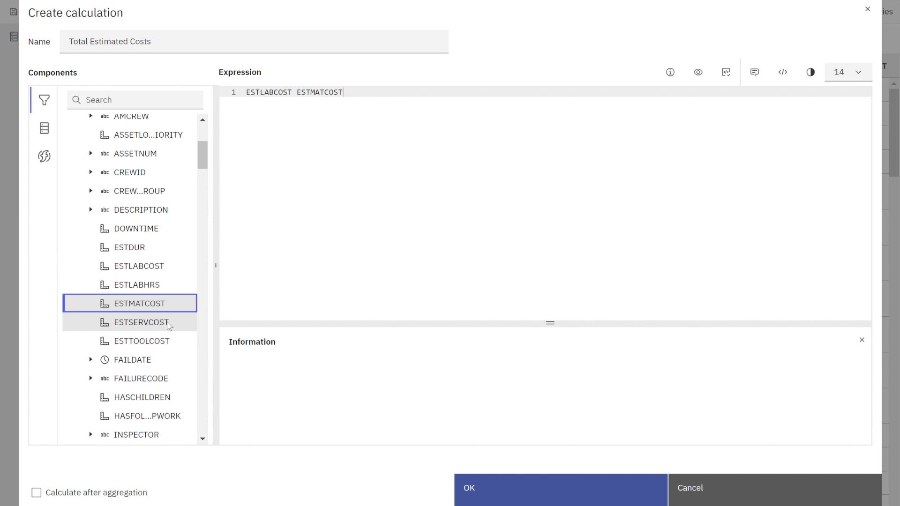
double_click(169, 324)
click(162, 342)
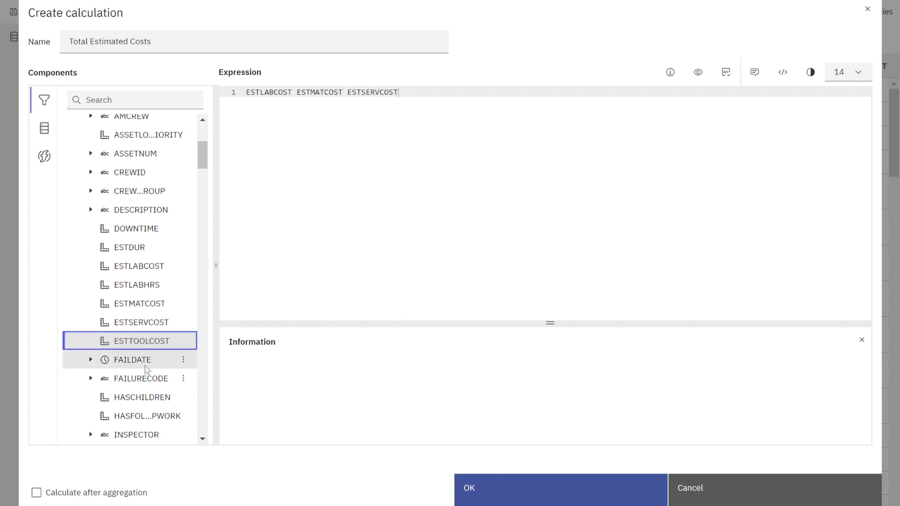
double_click(152, 340)
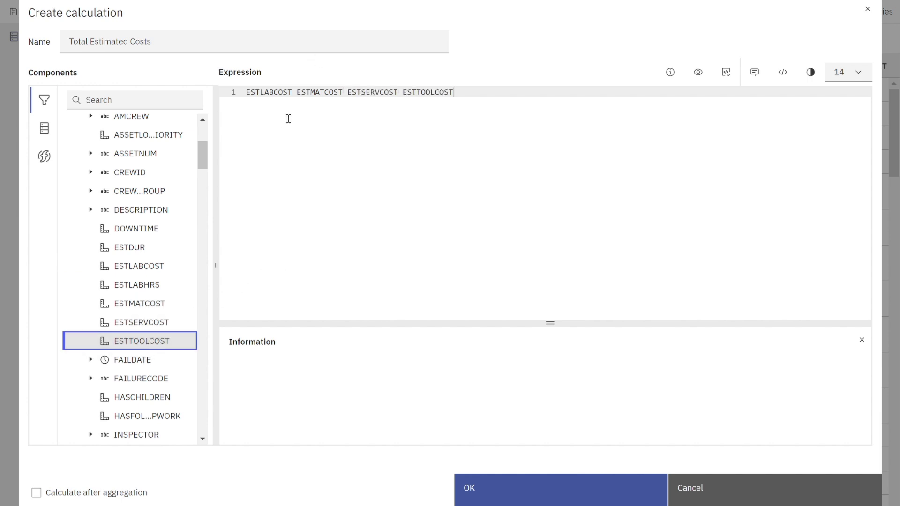
Join the four estimated-cost fields with plus signs and create the calculation.
click(294, 93)
text(+)
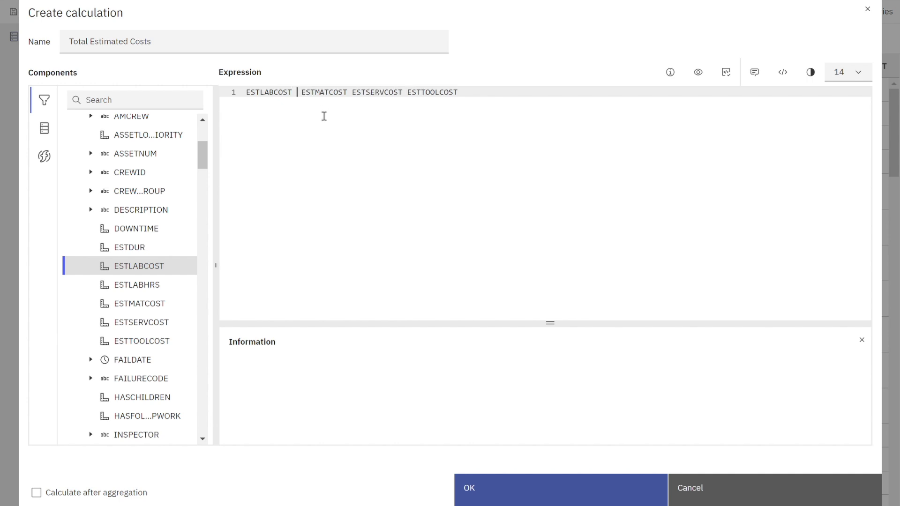
click(360, 96)
text(+)
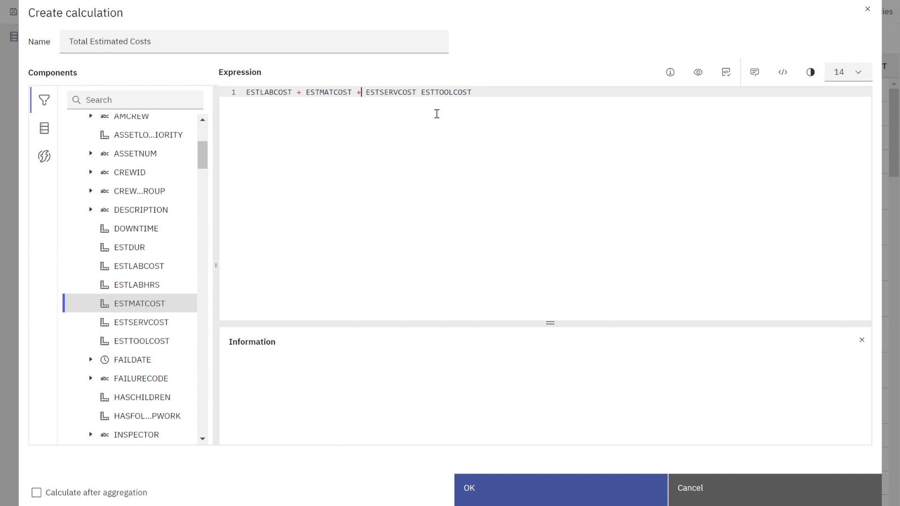
click(417, 93)
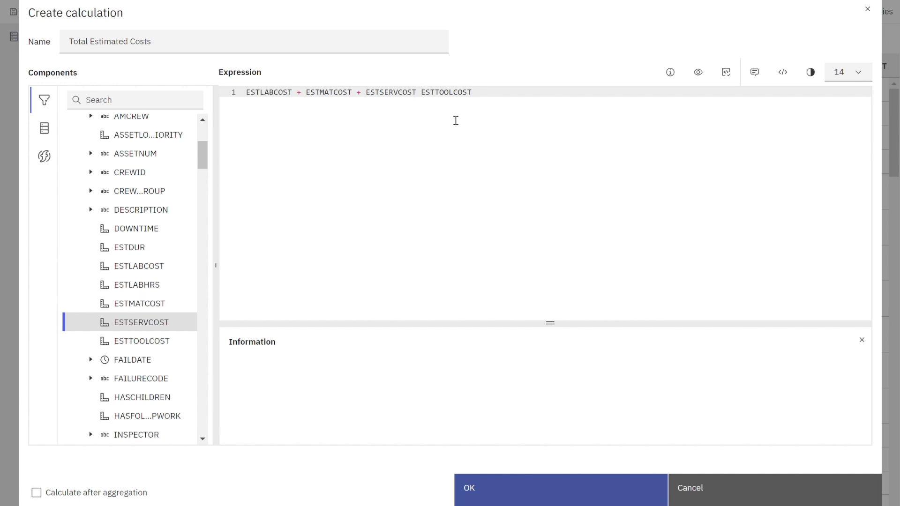
text(+)
click(579, 498)
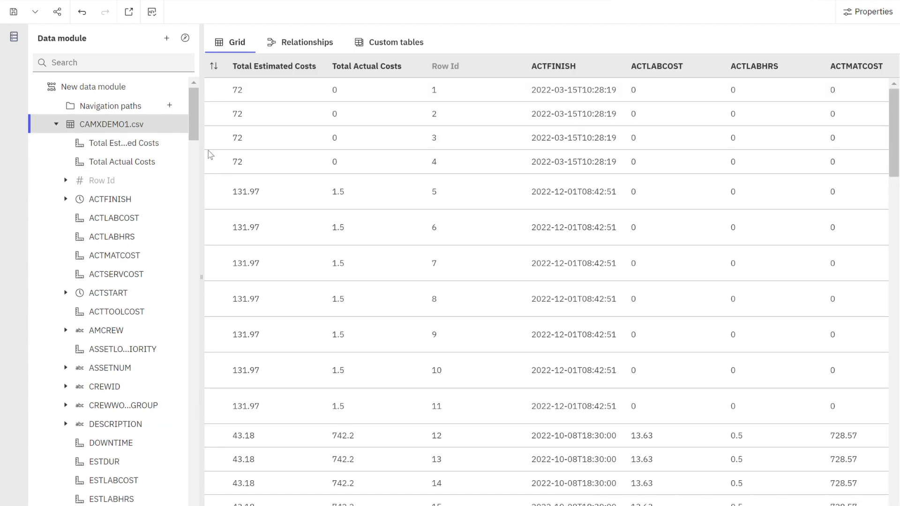
Widen the Data module tree so full field names show, and open CAMXDEMO1.csv's options.
drag(207, 157, 262, 156)
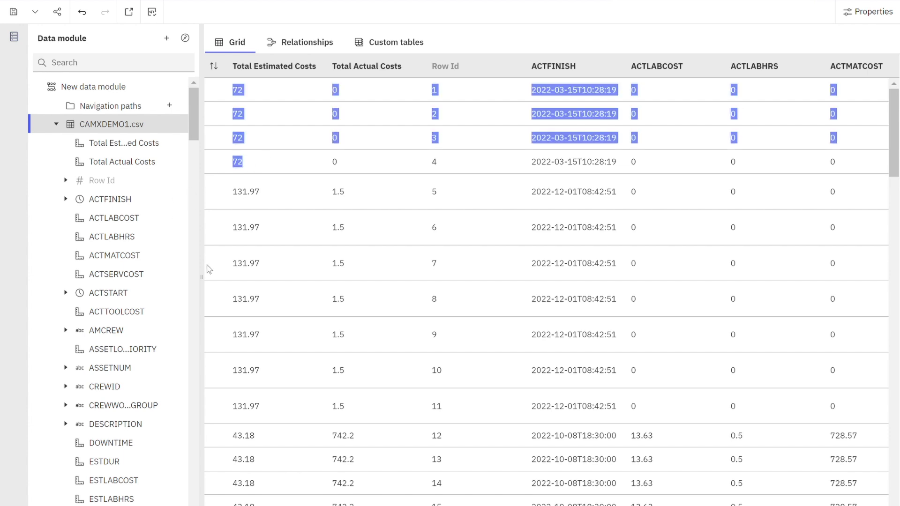
drag(207, 280, 275, 276)
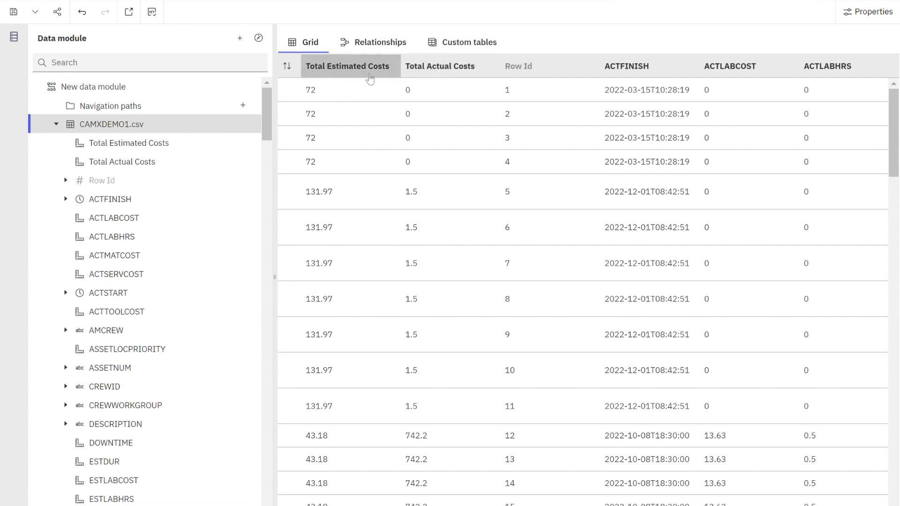
mouse_move(181, 167)
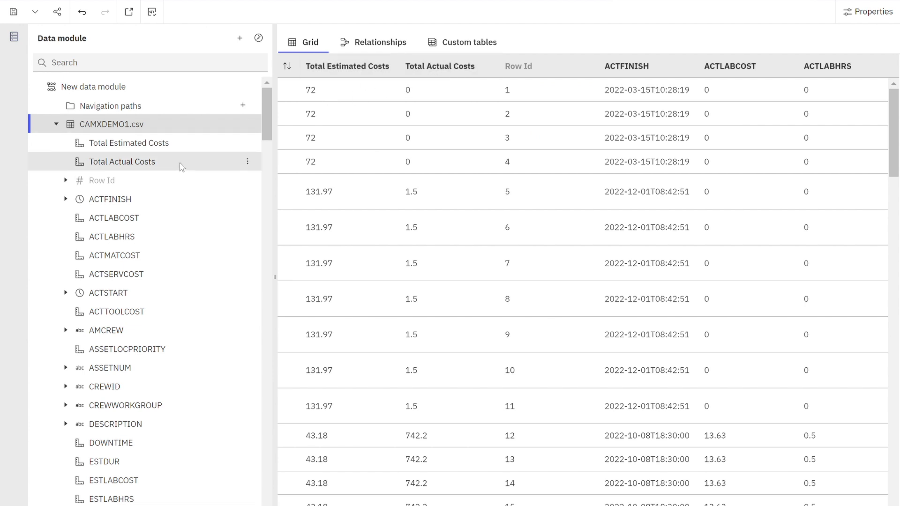
right_click(257, 128)
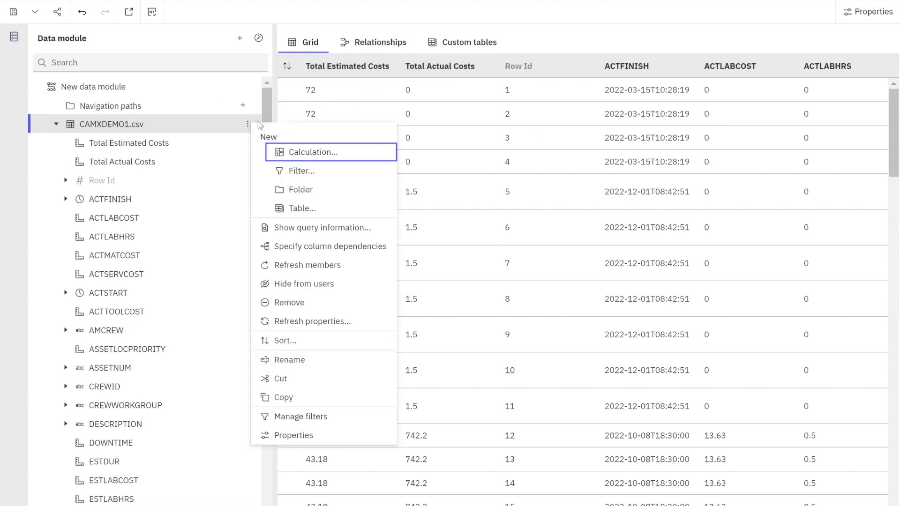
Create Delta Actual vs Estimated as Total_Actual_Costs minus Total_Estimated_Costs.
click(308, 155)
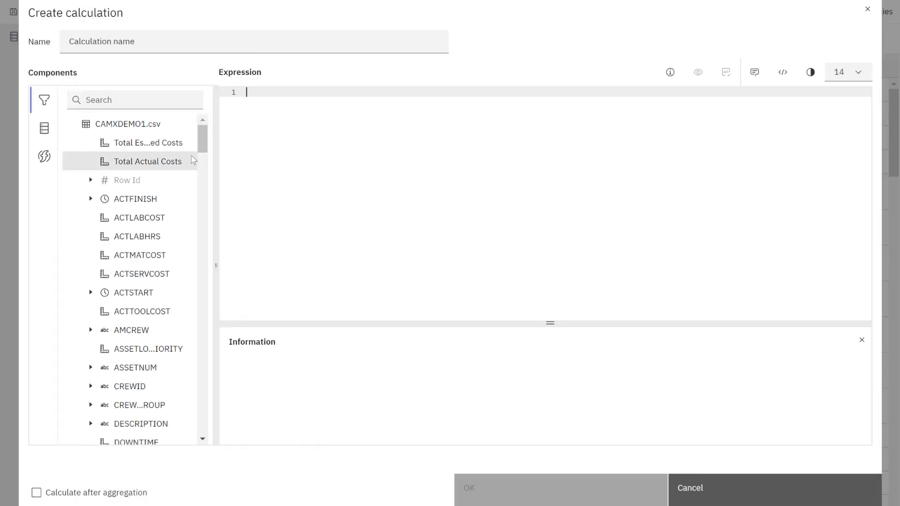
click(173, 169)
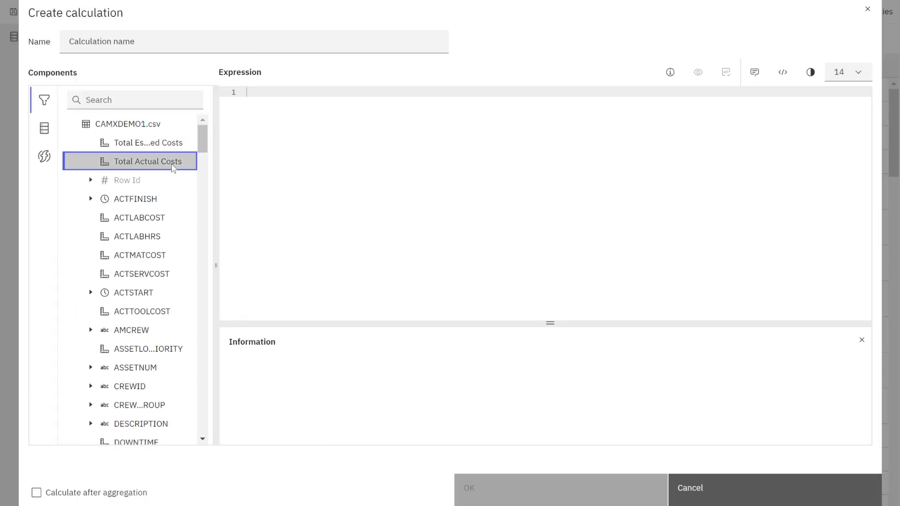
double_click(169, 161)
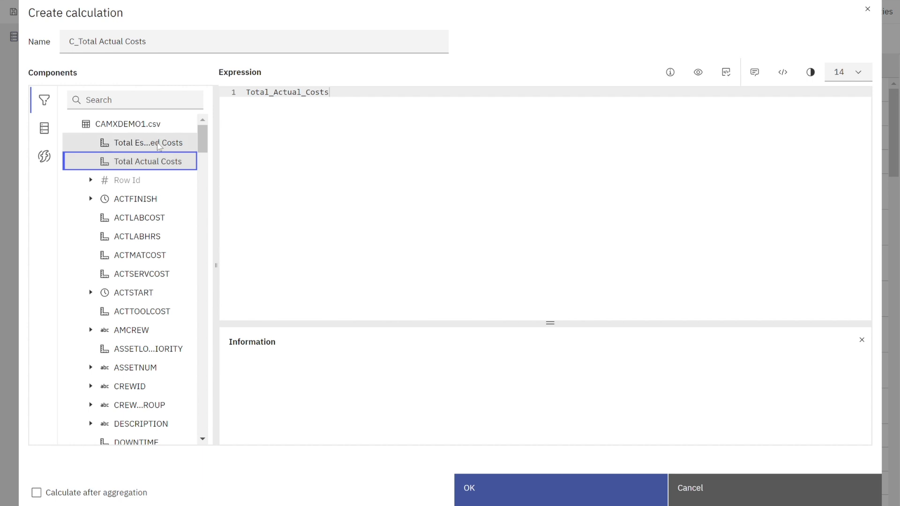
double_click(160, 146)
click(335, 94)
text(- Total_Estimated_Costs)
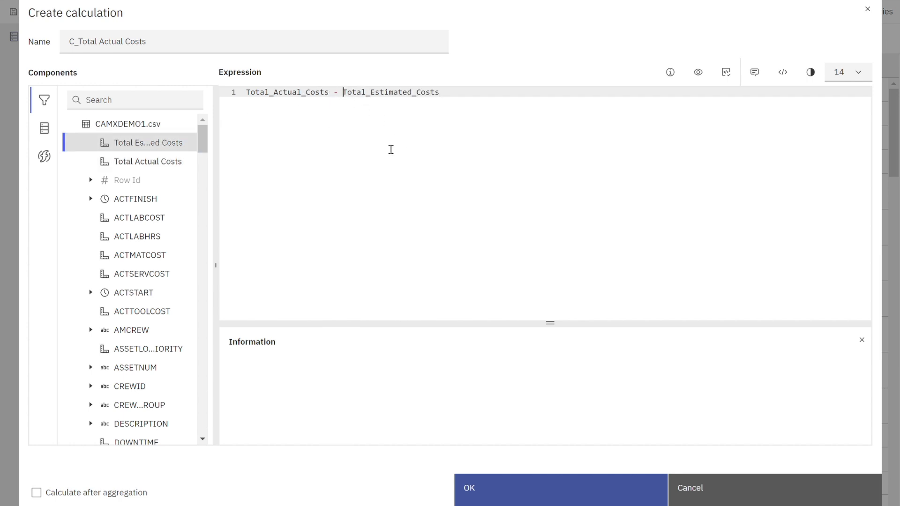
triple_click(159, 50)
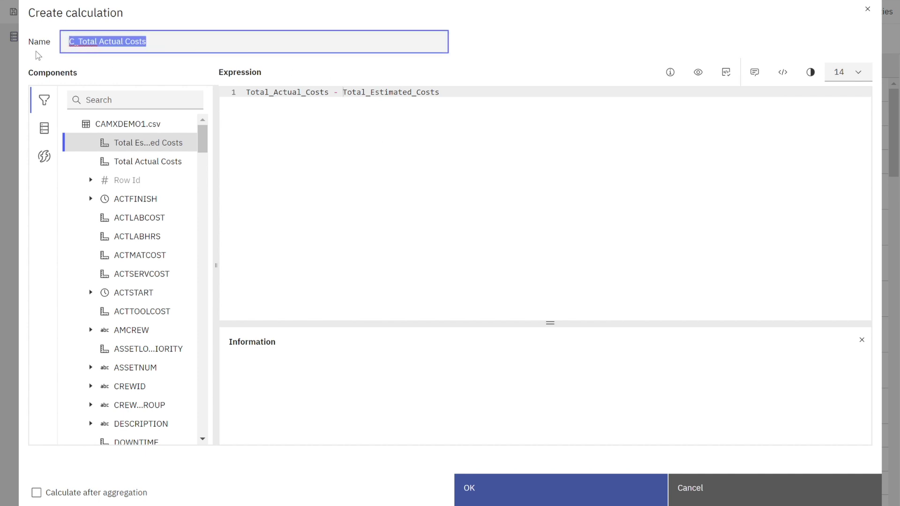
text(Delta )
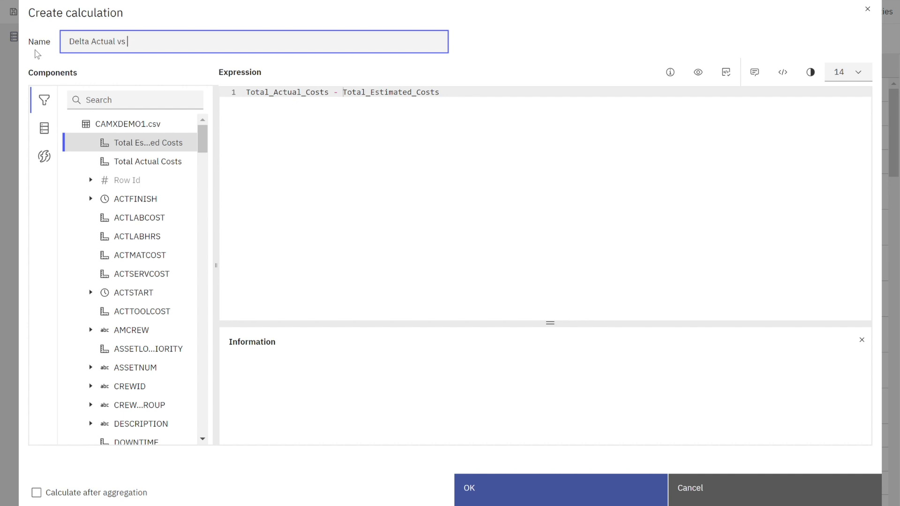
text(Actual vs Estimated)
click(500, 488)
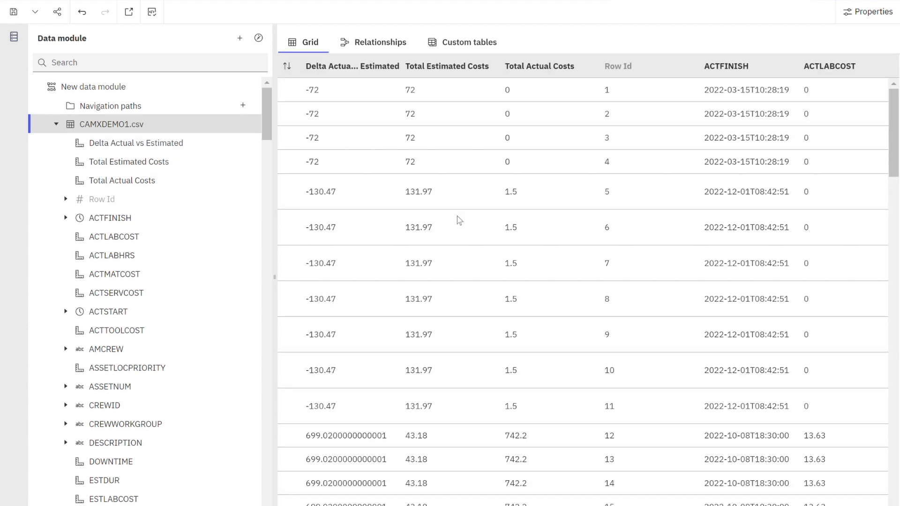
Scroll the grid to inspect Delta Actual vs Estimated values like -72 and 370, then select the field.
scroll(453, 205, down, 5)
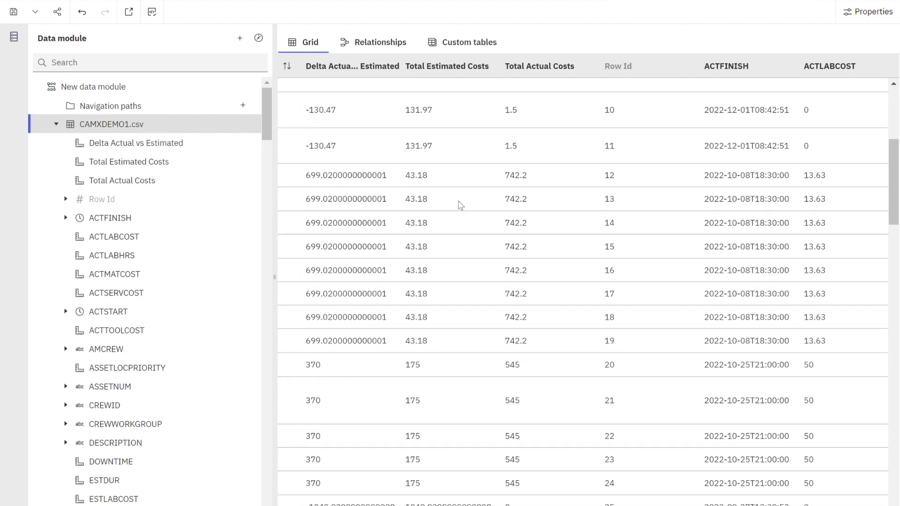
scroll(533, 281, up, 5)
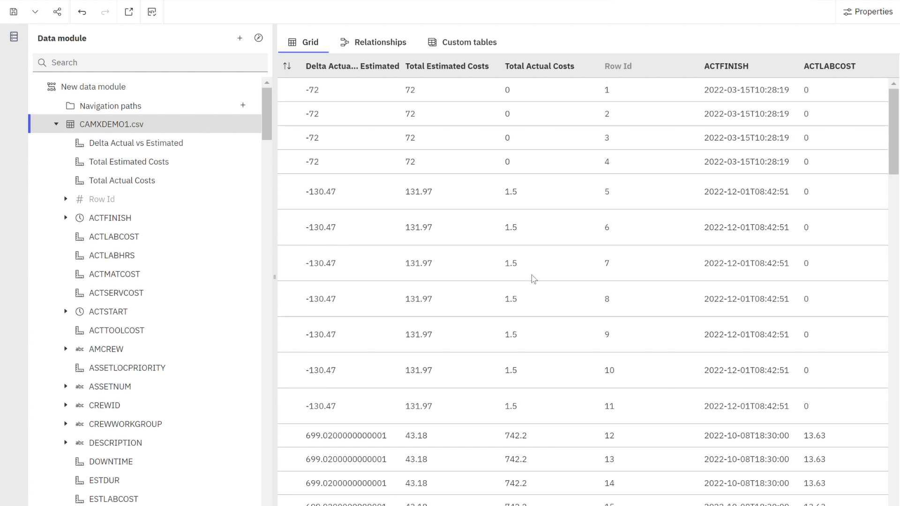
scroll(533, 279, down, 7)
scroll(535, 277, down, 3)
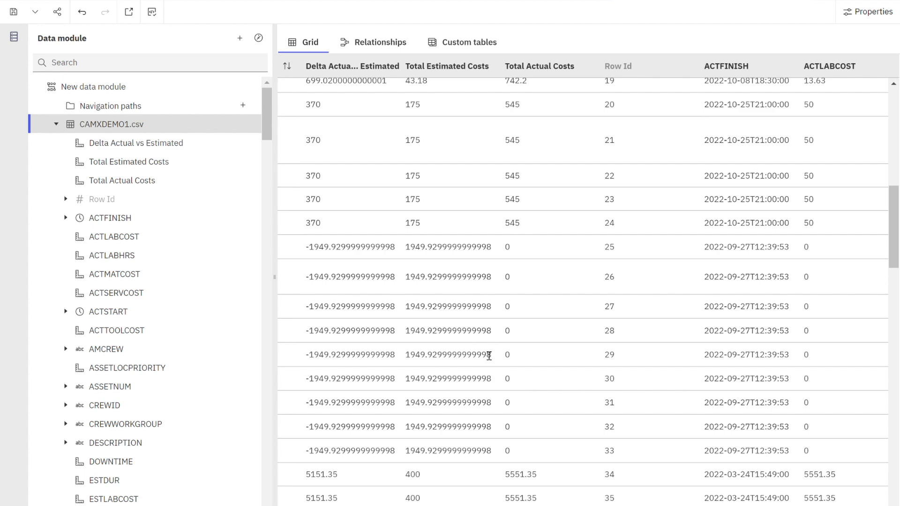
scroll(484, 345, up, 10)
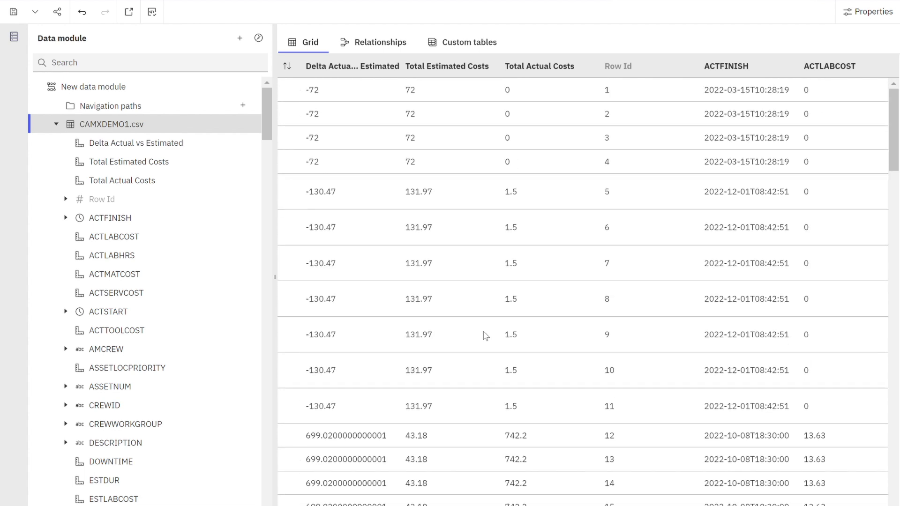
click(190, 148)
Format Delta Actual vs Estimated as Number with 0 decimal places.
click(249, 143)
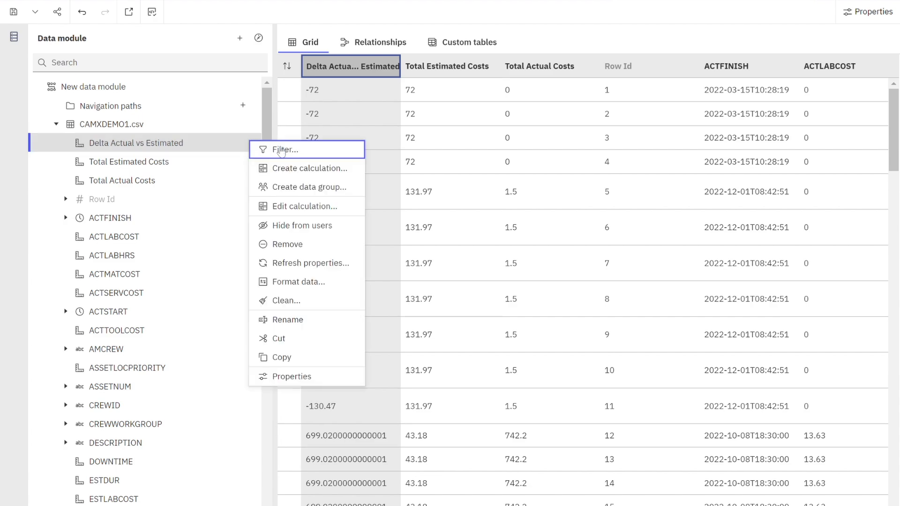
click(330, 282)
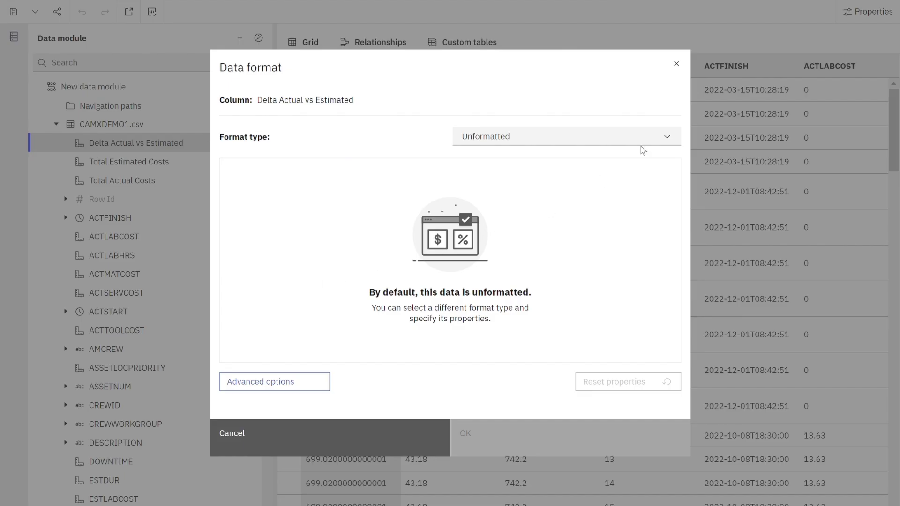
click(677, 138)
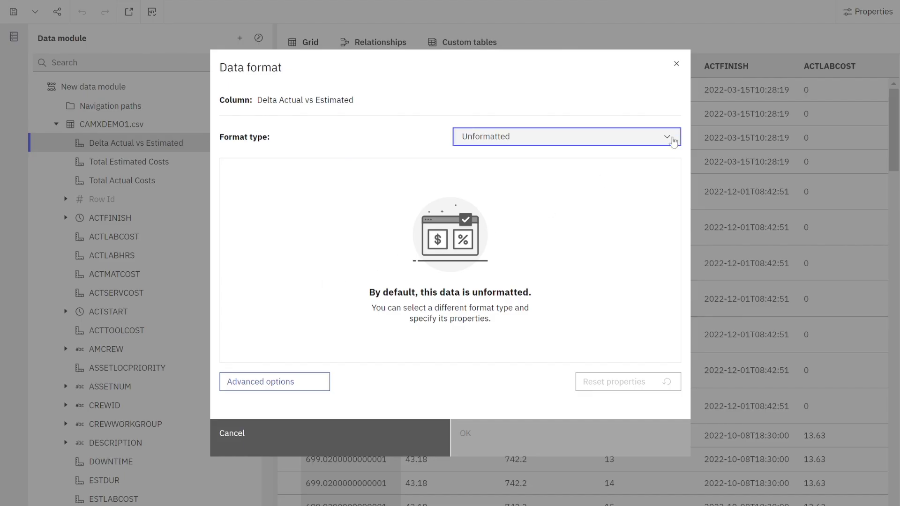
click(658, 180)
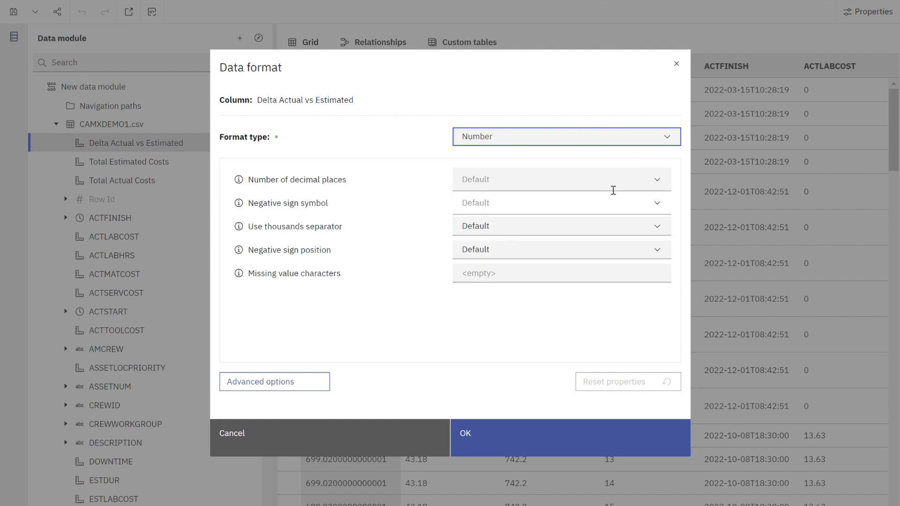
click(658, 182)
click(502, 204)
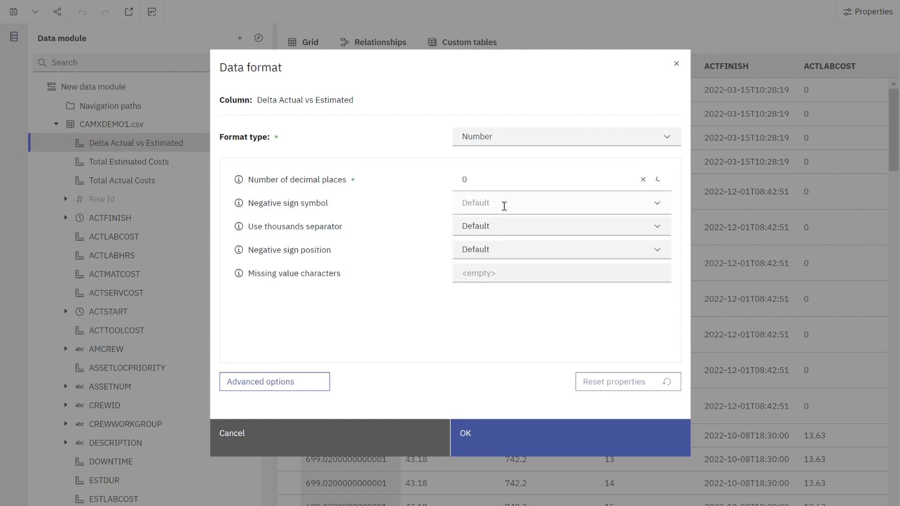
click(515, 443)
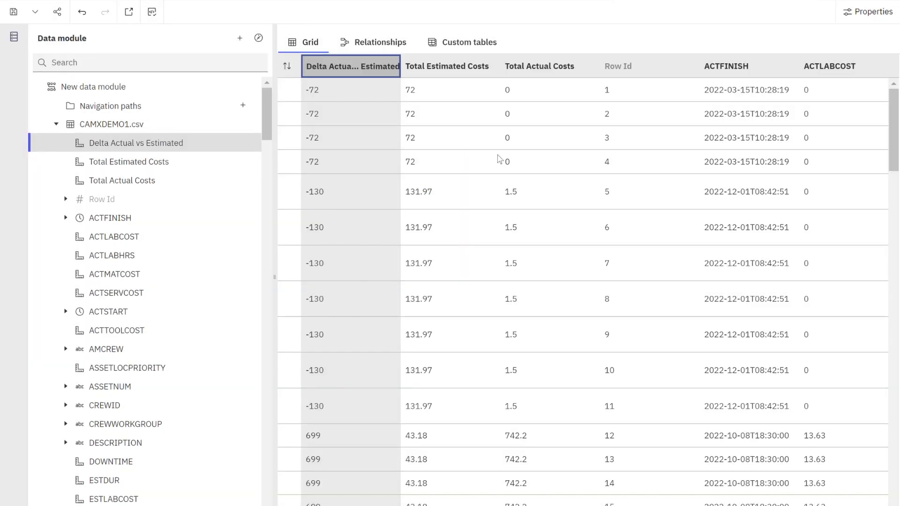
Format Total Estimated Costs as Number with 0 decimal places.
right_click(467, 66)
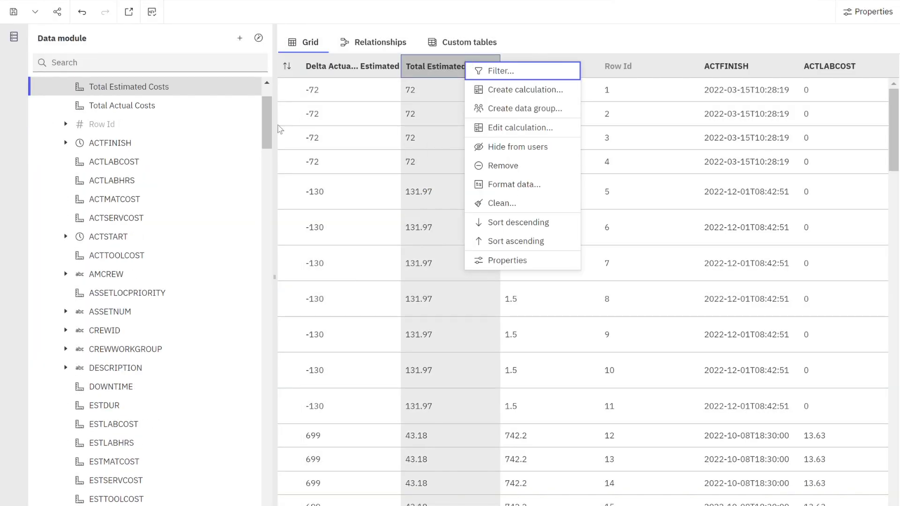
click(516, 185)
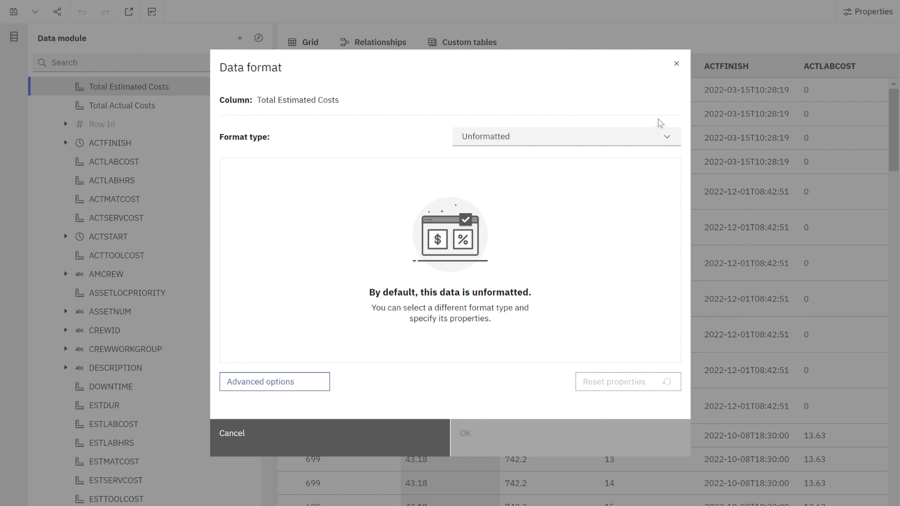
click(670, 136)
click(644, 177)
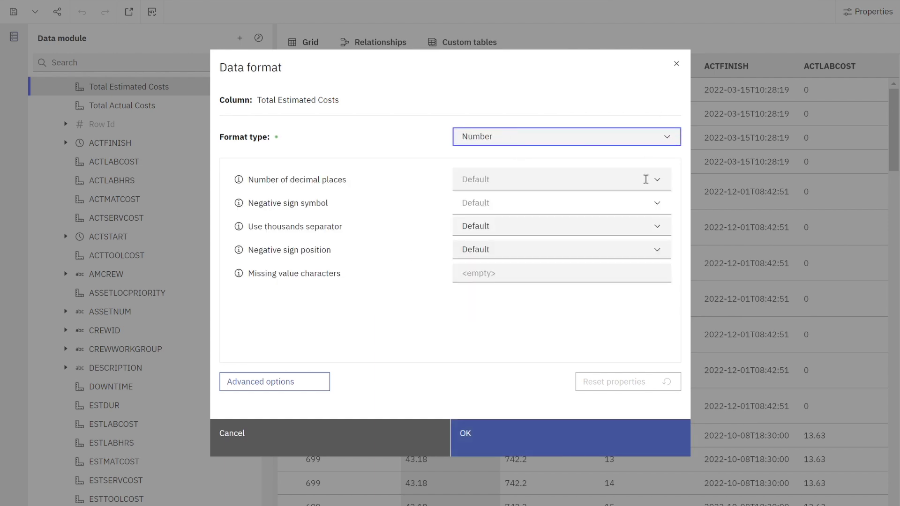
click(655, 180)
click(546, 202)
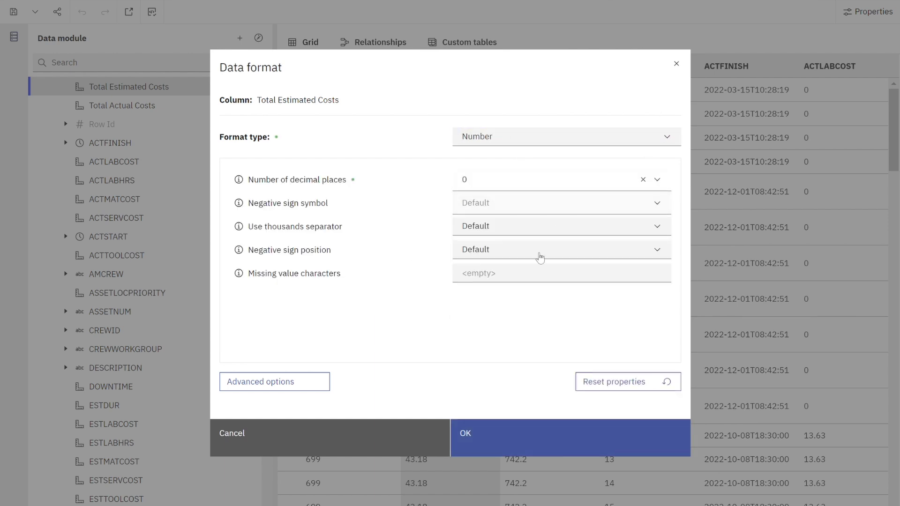
click(549, 440)
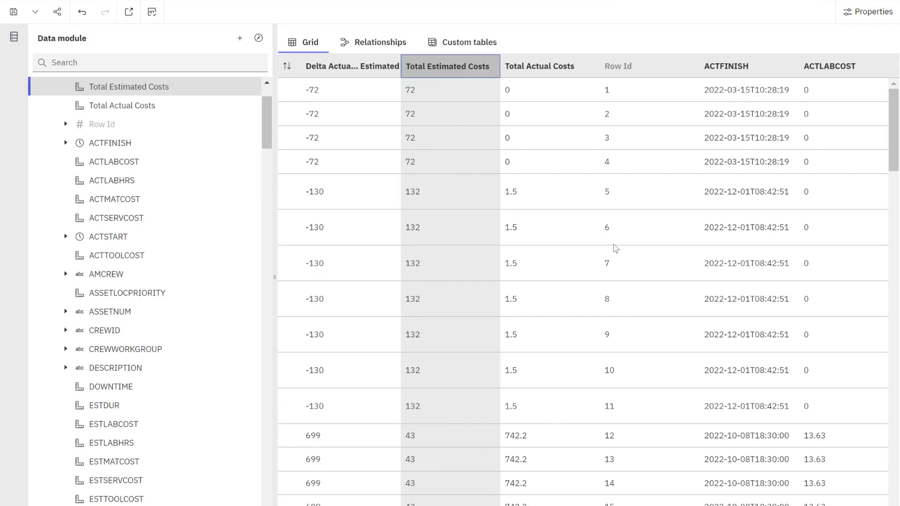
click(567, 70)
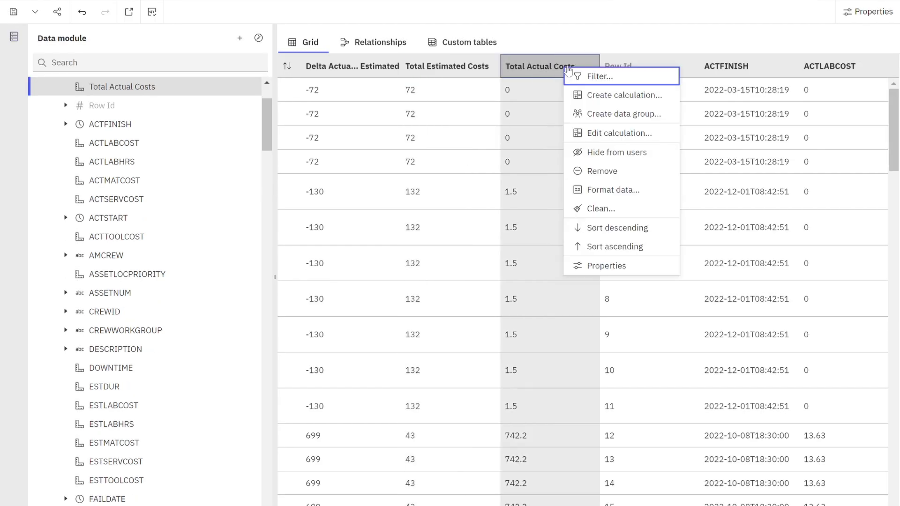
Format Total Actual Costs as Number with 0 decimals and review values like 742 and 5,551.
click(613, 189)
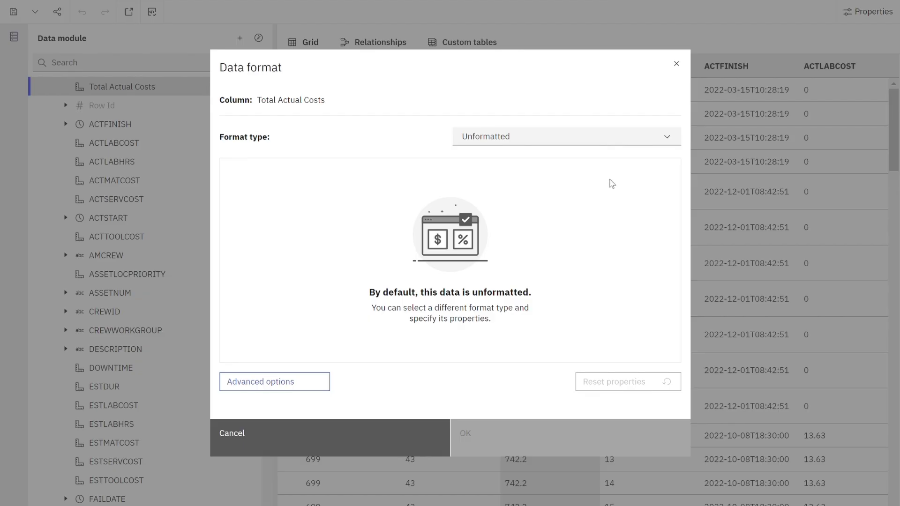
click(666, 136)
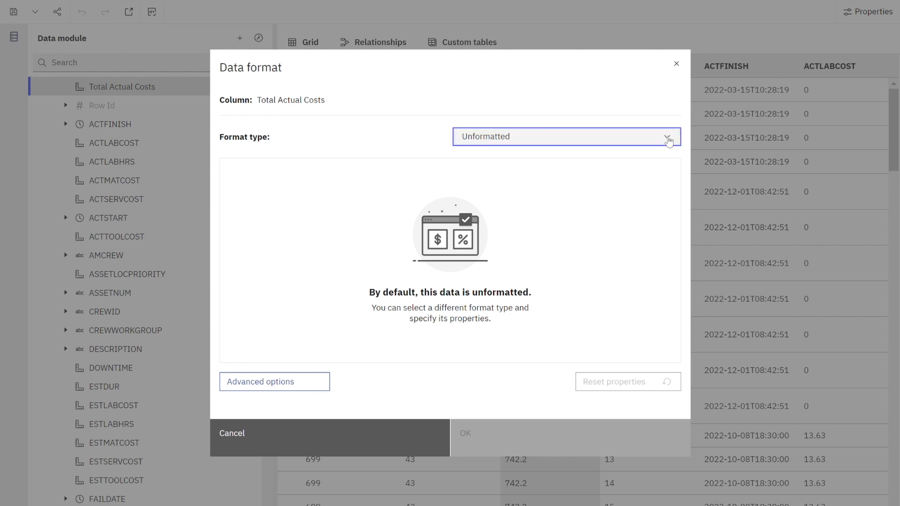
click(663, 182)
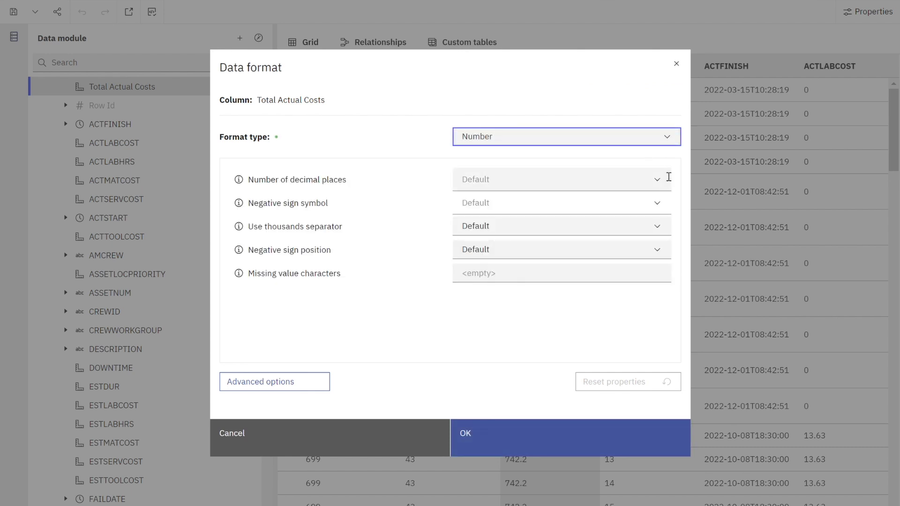
click(662, 182)
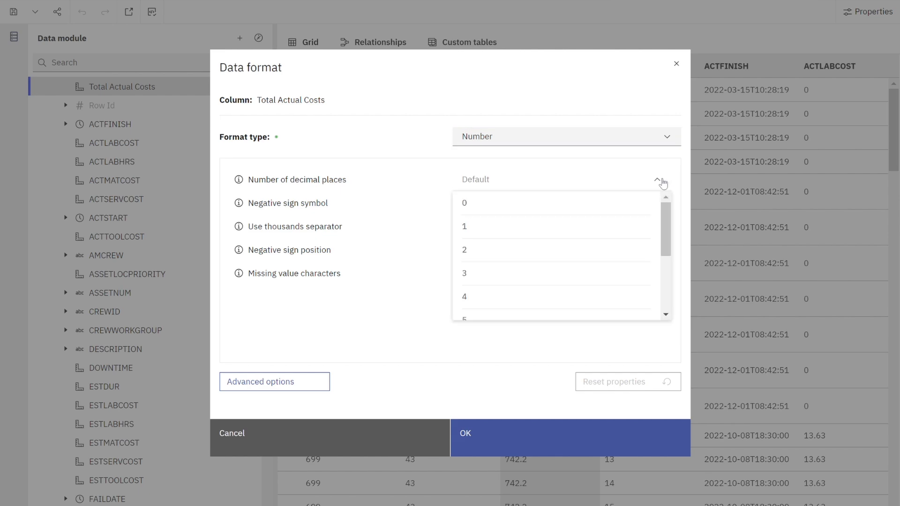
click(655, 203)
click(586, 442)
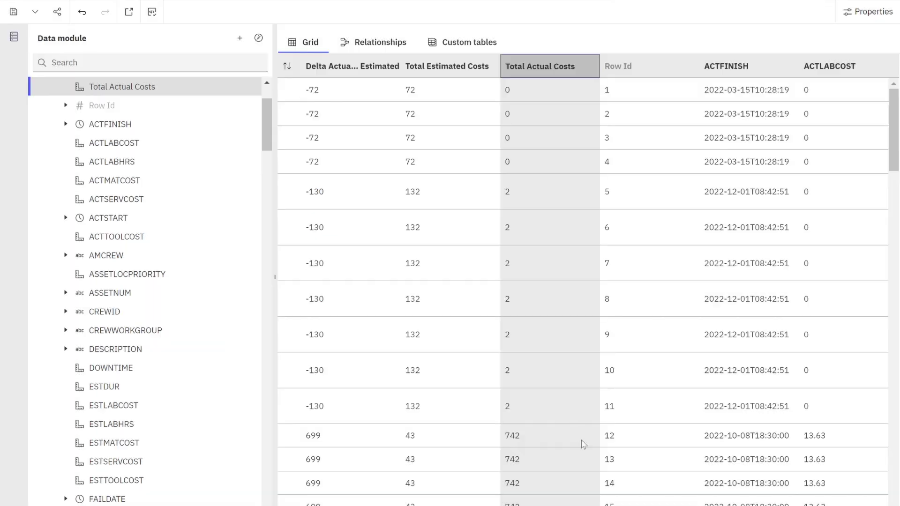
scroll(456, 410, down, 15)
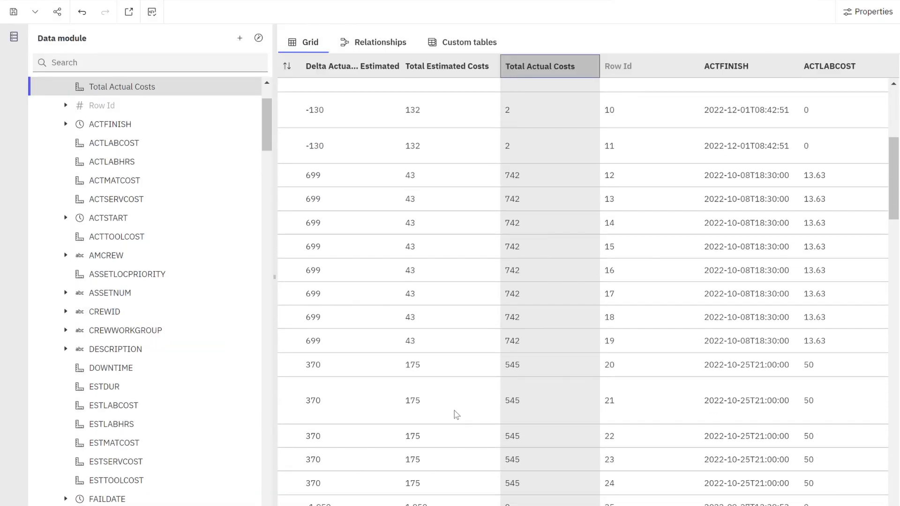
scroll(458, 415, up, 15)
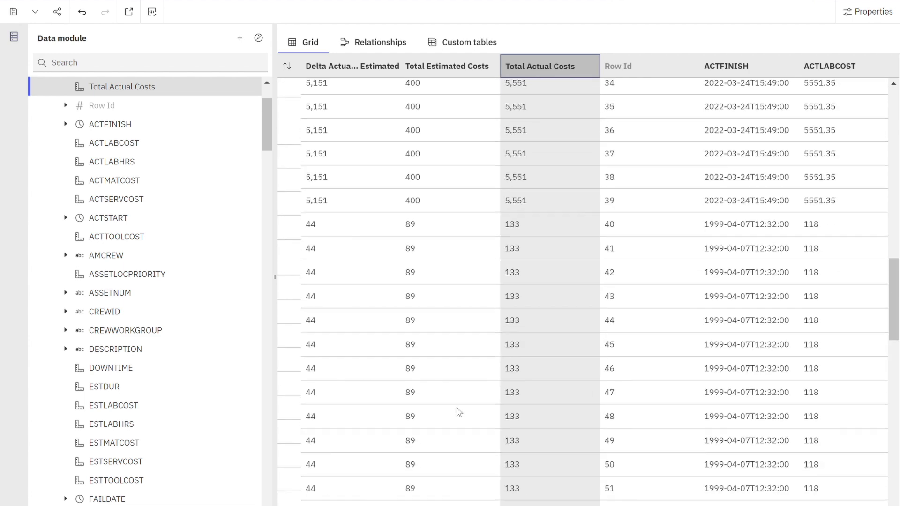
scroll(466, 402, up, 2)
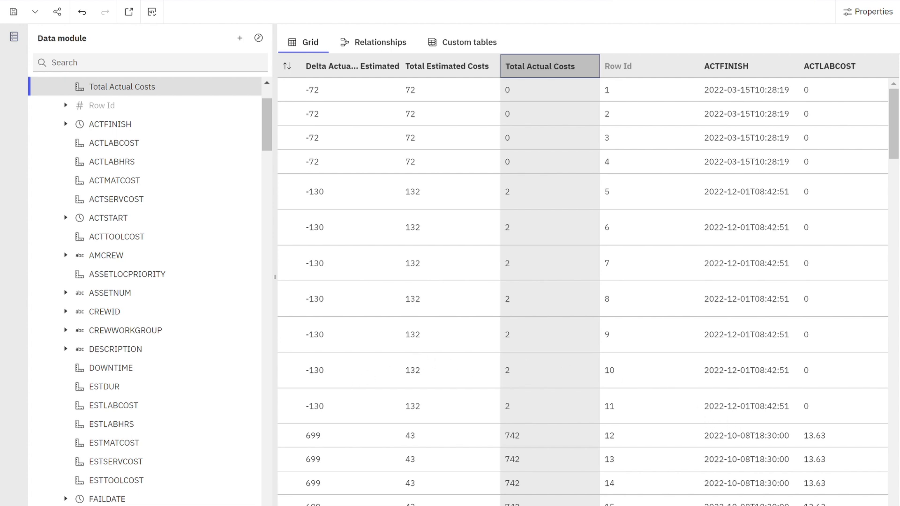
scroll(586, 281, right, 5)
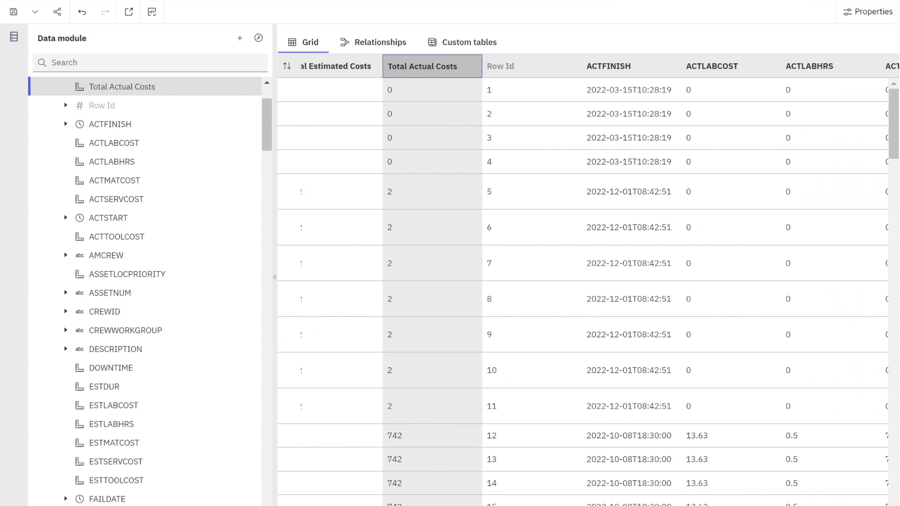
scroll(813, 451, right, 2)
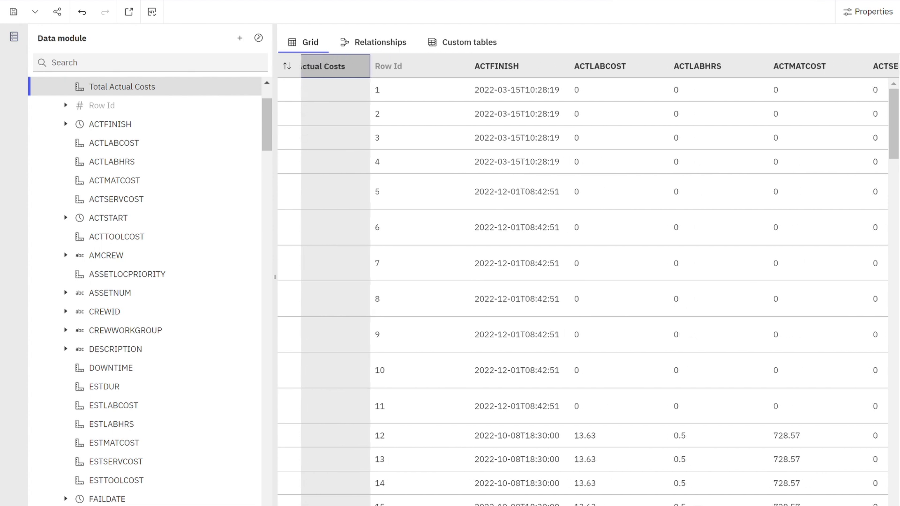
Open the Split column dialog for ACTFINISH from its options menu and select the Date part.
right_click(512, 76)
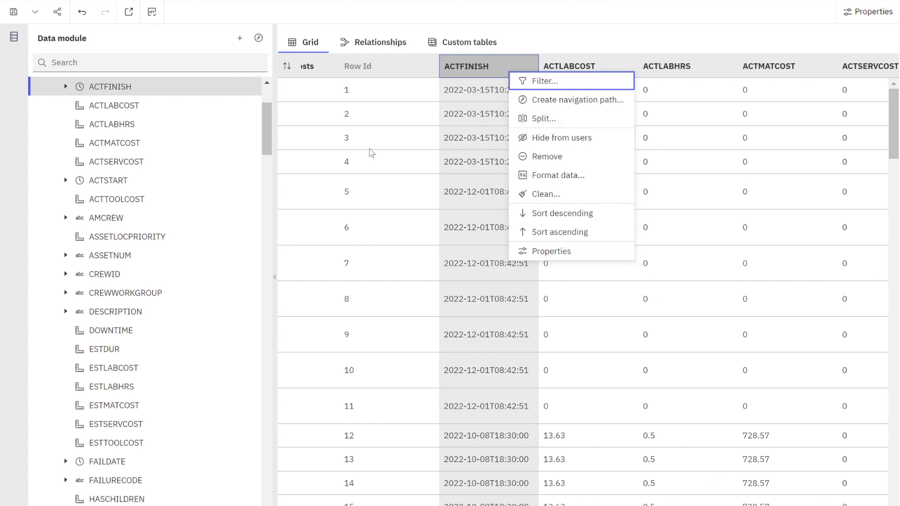
click(779, 260)
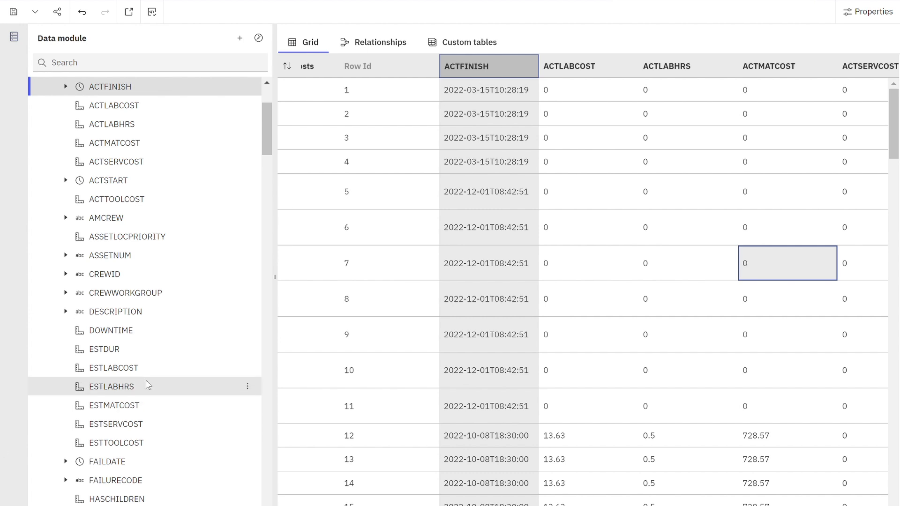
scroll(165, 349, up, 3)
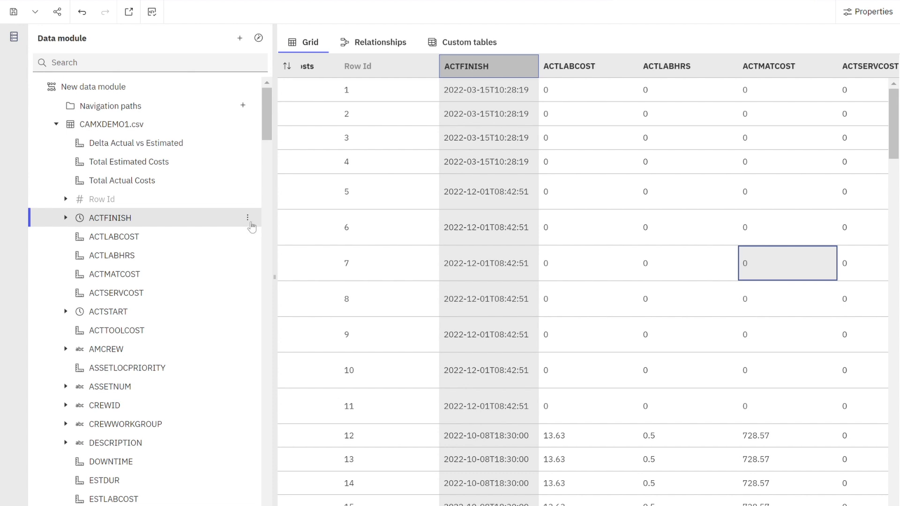
click(248, 217)
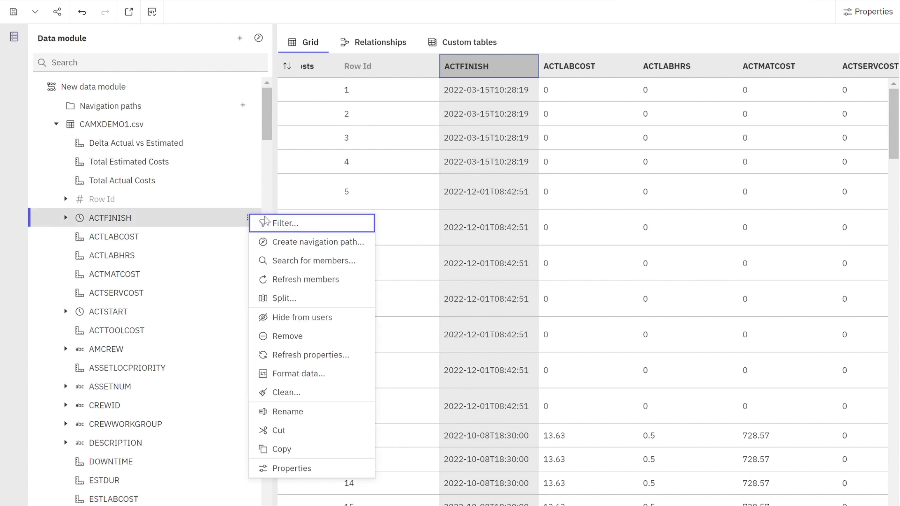
click(302, 300)
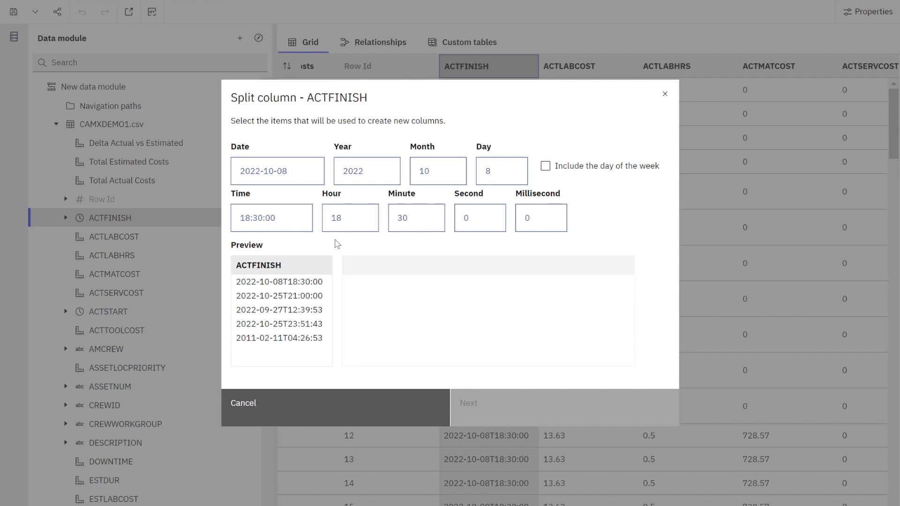
click(261, 183)
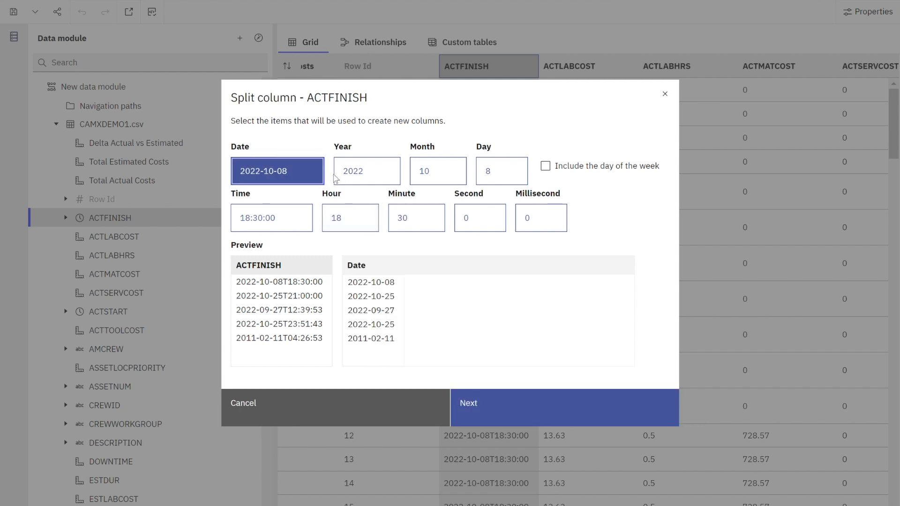
Add the Year, Month and Day parts to the ACTFINISH split and continue to the review.
click(356, 179)
click(419, 182)
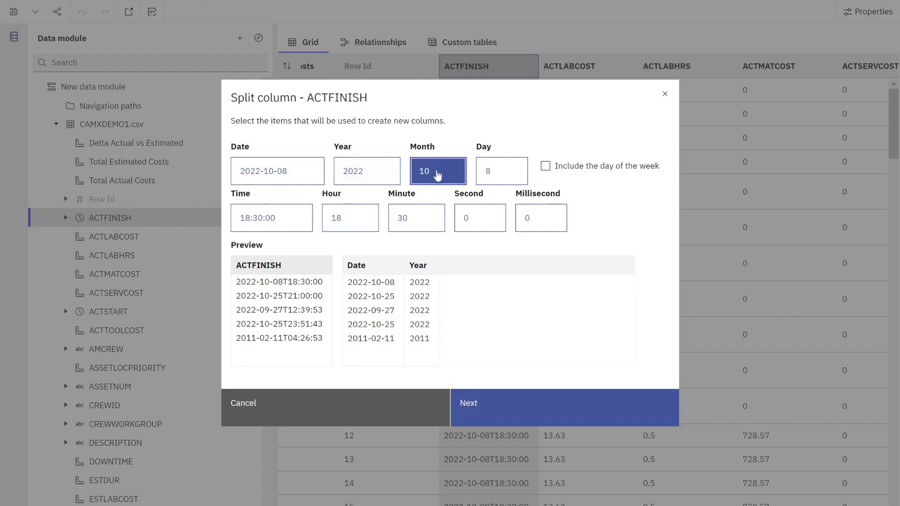
click(513, 178)
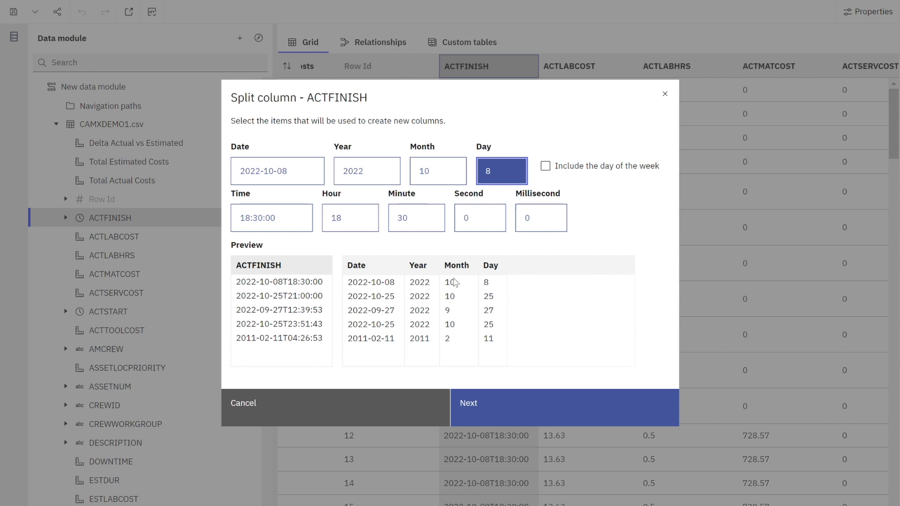
click(532, 403)
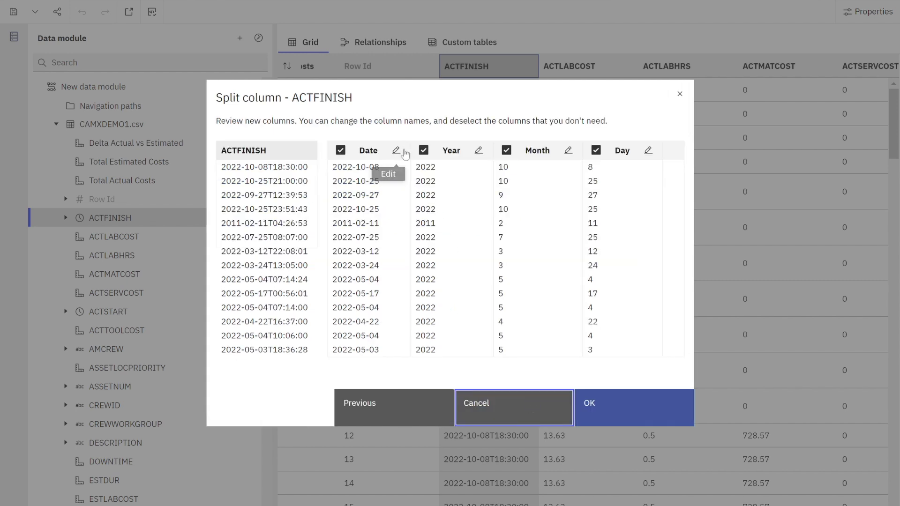
Name the new ACTFINISH Date and Year columns with the 'Actual Finish' prefix.
click(400, 154)
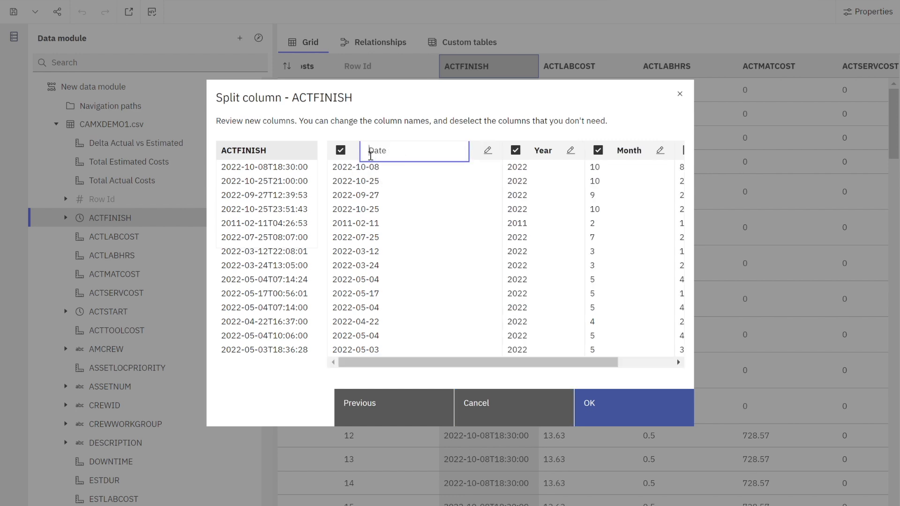
text(Actual Finish)
click(570, 150)
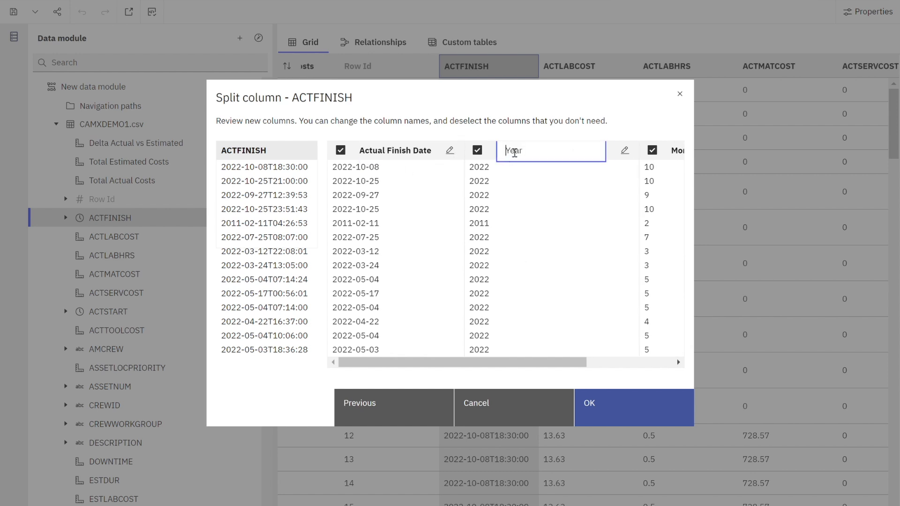
text(ActFin)
key(BackSpace)
key(BackSpace)
key(BackSpace)
text(ual Finish)
Prefix the Month and Day columns with 'Actual Finish' and create the four split columns.
click(678, 362)
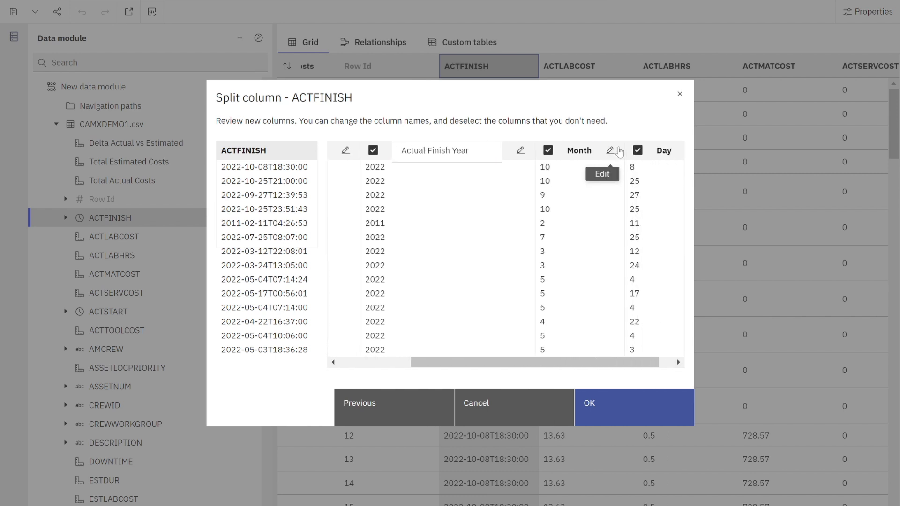
click(618, 150)
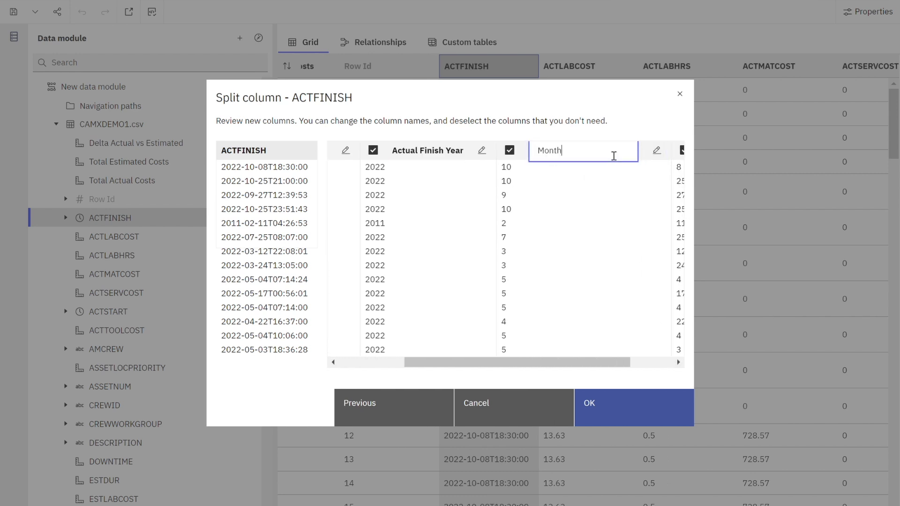
click(540, 159)
text(ACtua)
key(BackSpace)
key(BackSpace)
key(BackSpace)
key(BackSpace)
text(cu)
key(BackSpace)
text(tual Finish)
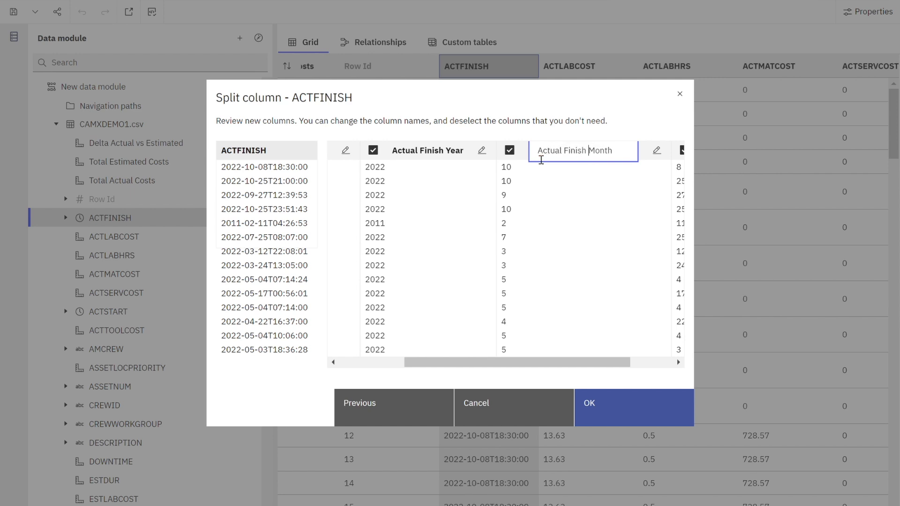
click(657, 365)
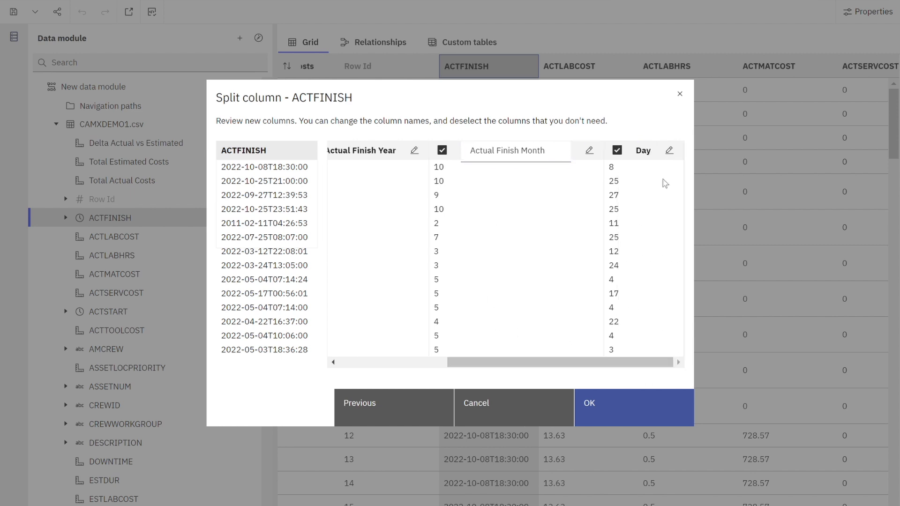
click(664, 149)
click(583, 152)
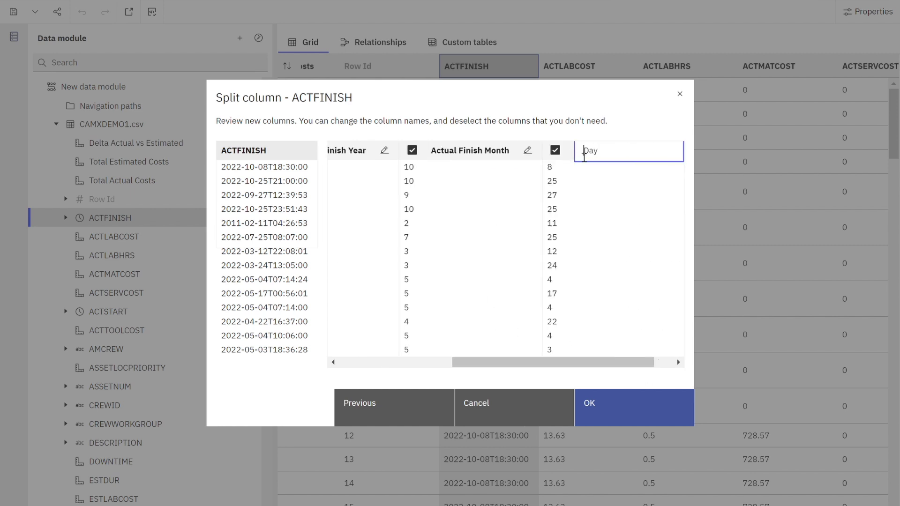
text(Actual Finish)
click(644, 417)
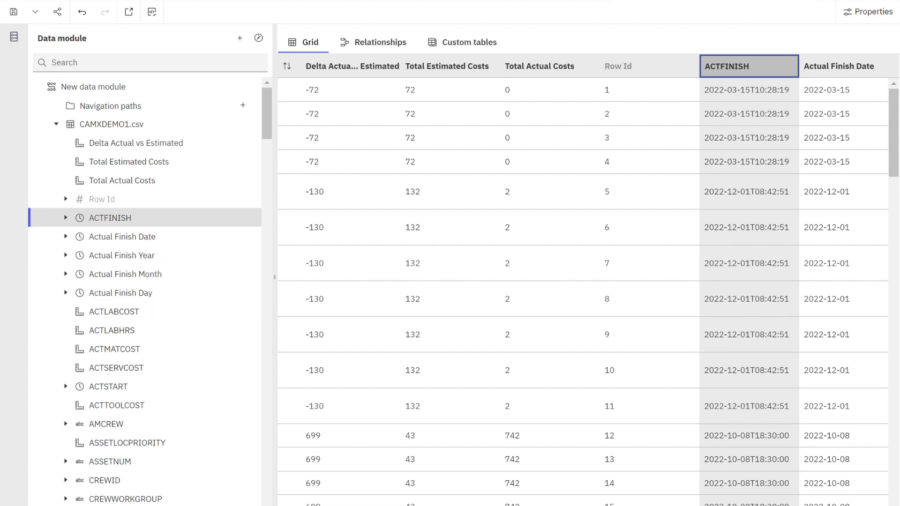
Scroll the grid right to view the new Actual Finish Date, Year, Month and Day columns.
scroll(588, 279, right, 5)
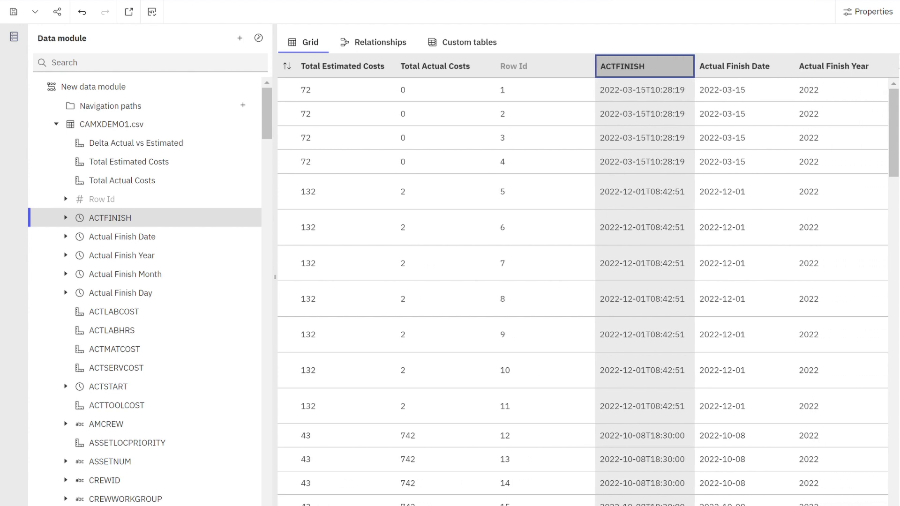
scroll(588, 280, right, 8)
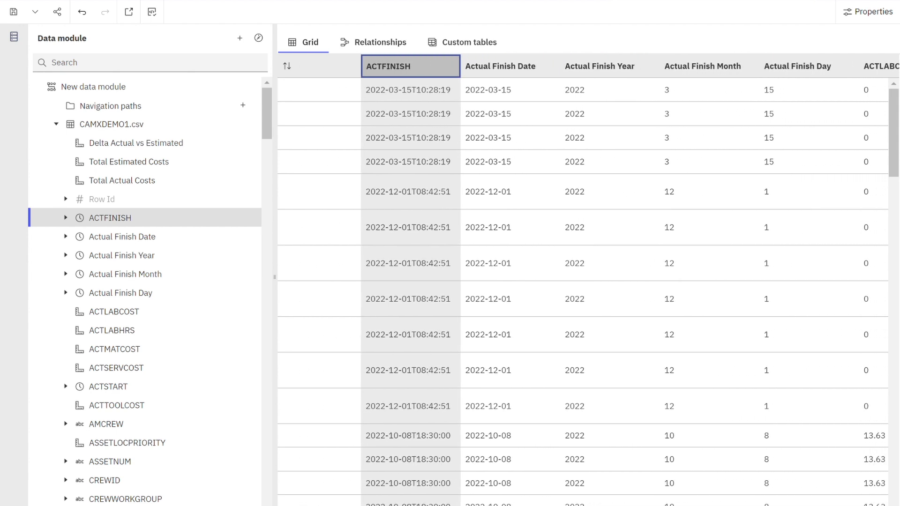
scroll(567, 278, right, 1)
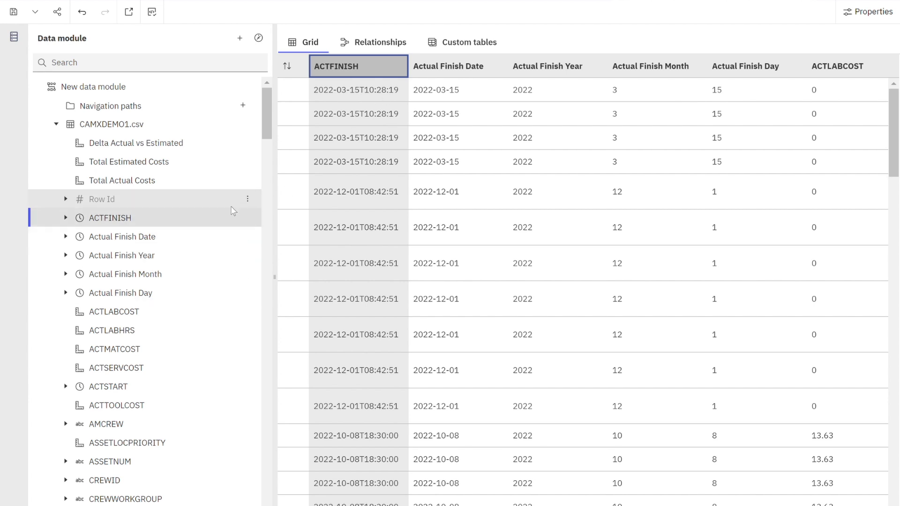
Set the ACTFINISH field in the module tree to Hide from users.
click(246, 221)
click(247, 221)
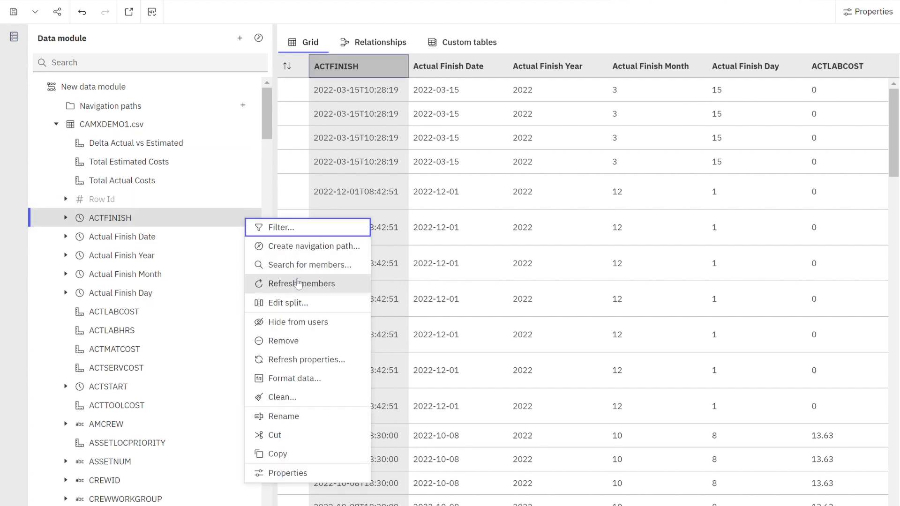
click(291, 321)
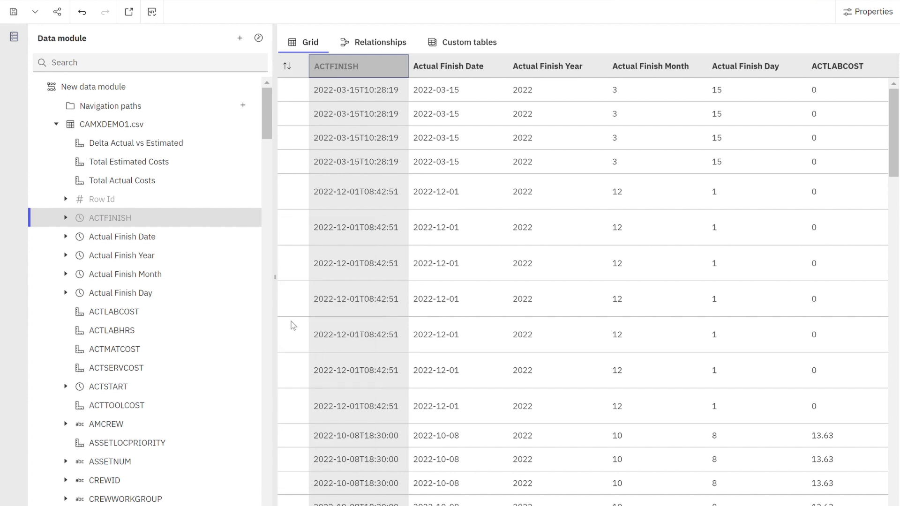
click(178, 292)
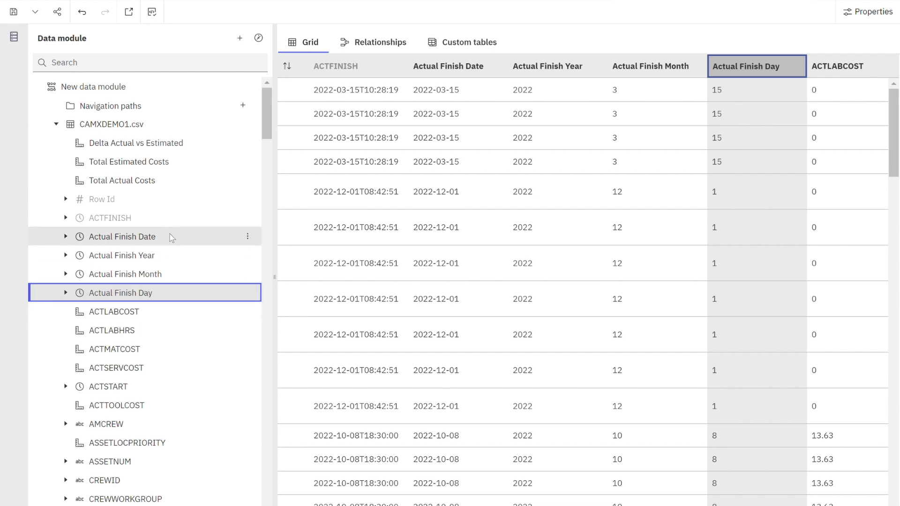
Scroll to the SCHEDFINISH field in the module tree and choose Split... from its menu.
scroll(172, 238, down, 20)
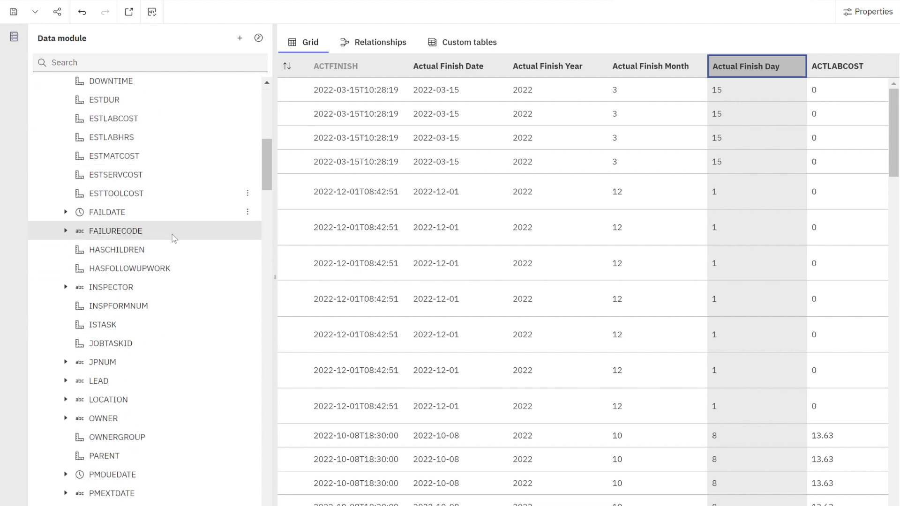
scroll(174, 241, down, 1)
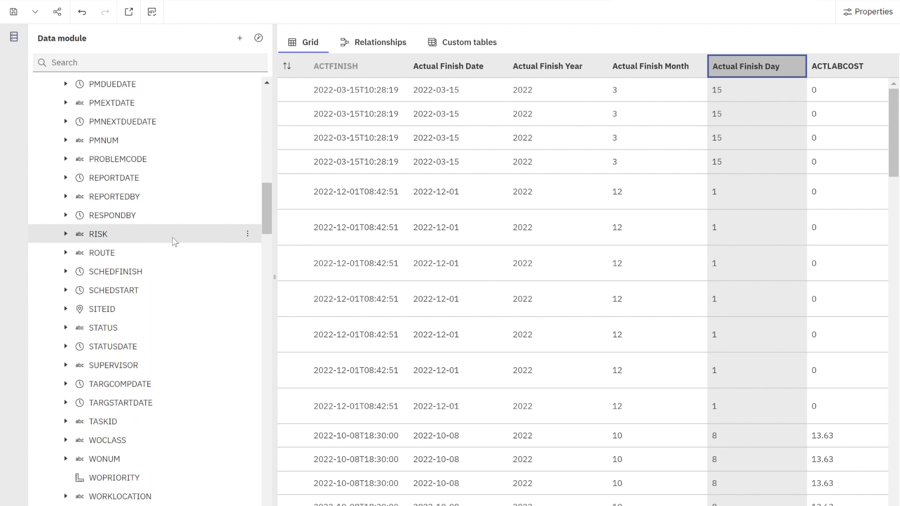
click(66, 271)
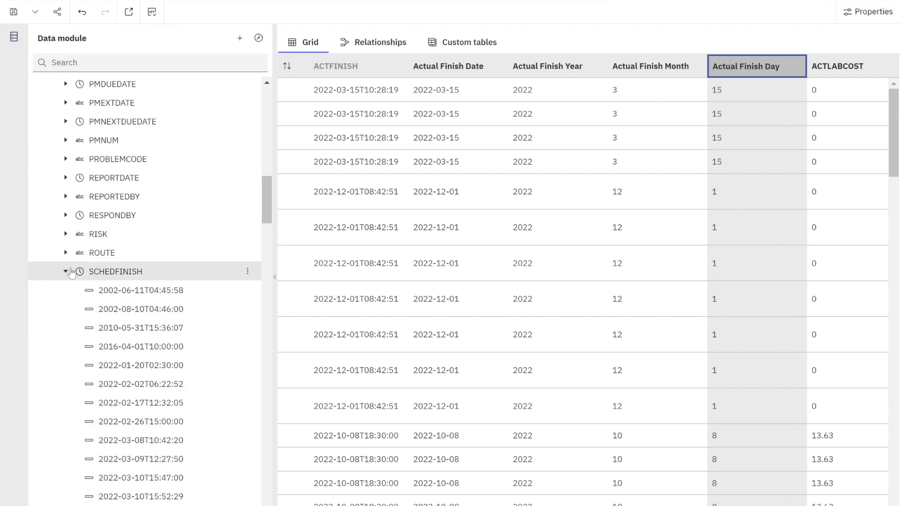
click(66, 271)
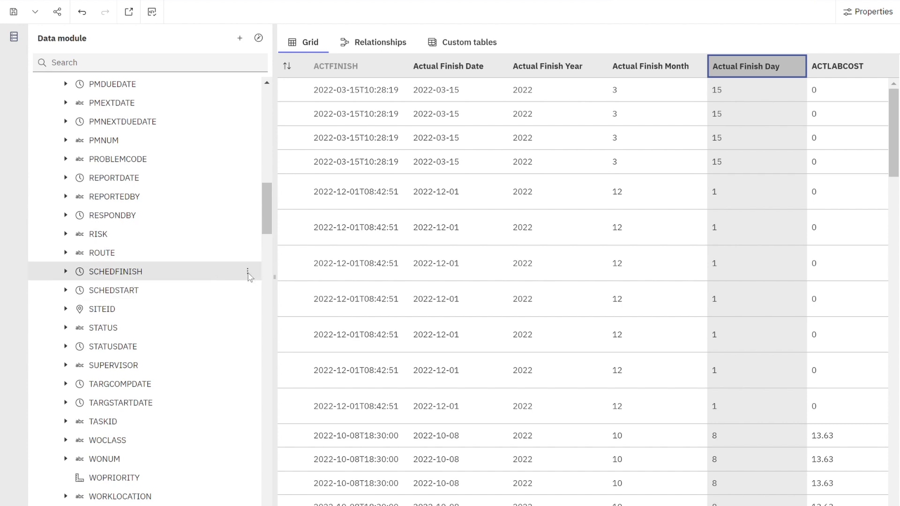
click(248, 273)
click(303, 355)
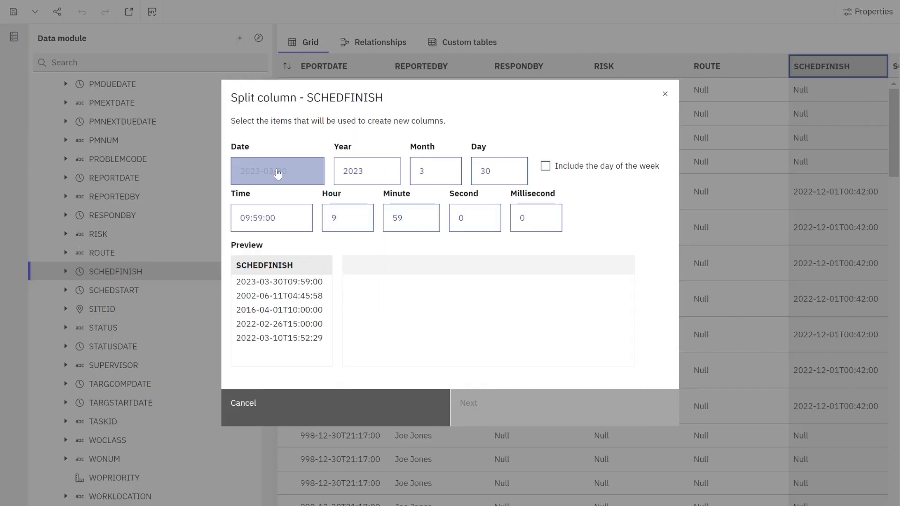
Select the Date, Month, Year and Day parts for the SCHEDFINISH split and continue.
click(277, 175)
double_click(366, 166)
click(424, 170)
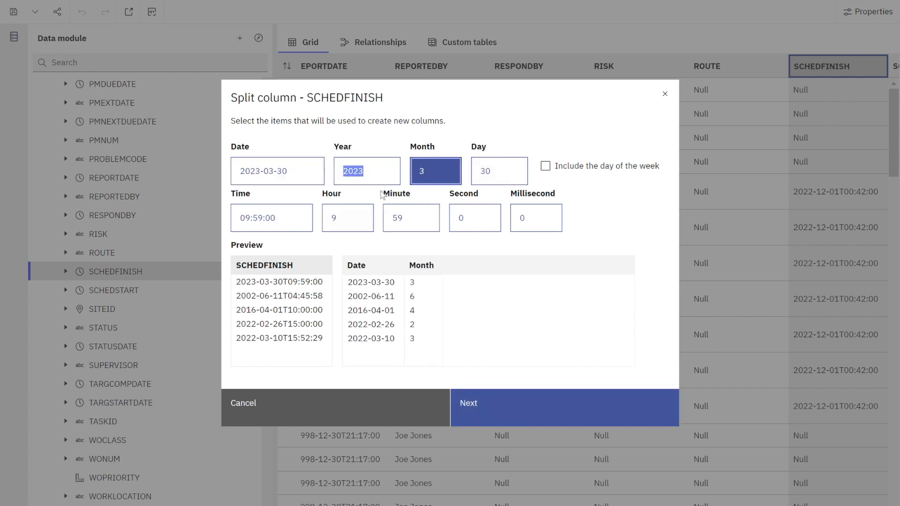
click(380, 175)
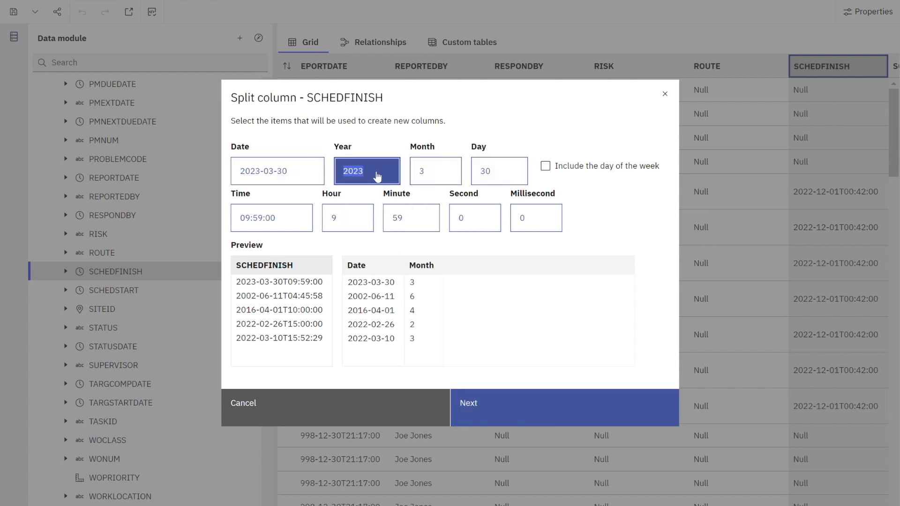
click(510, 177)
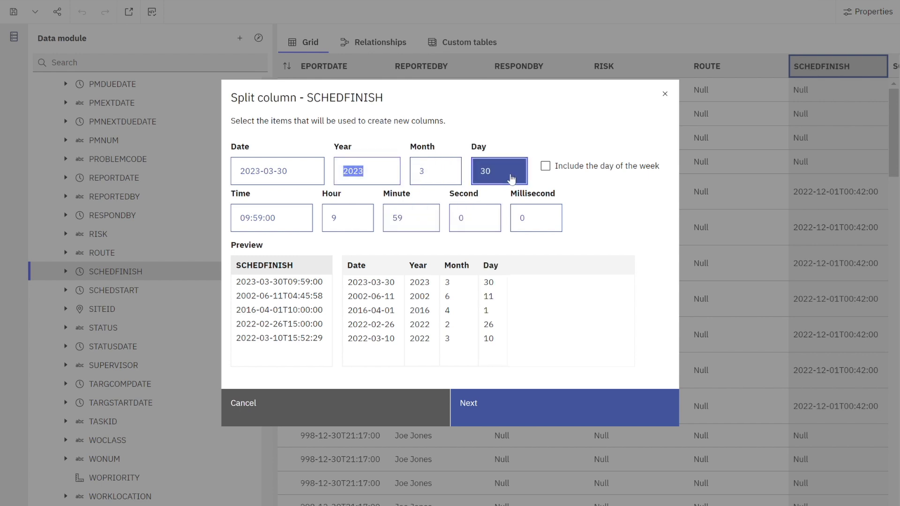
click(610, 407)
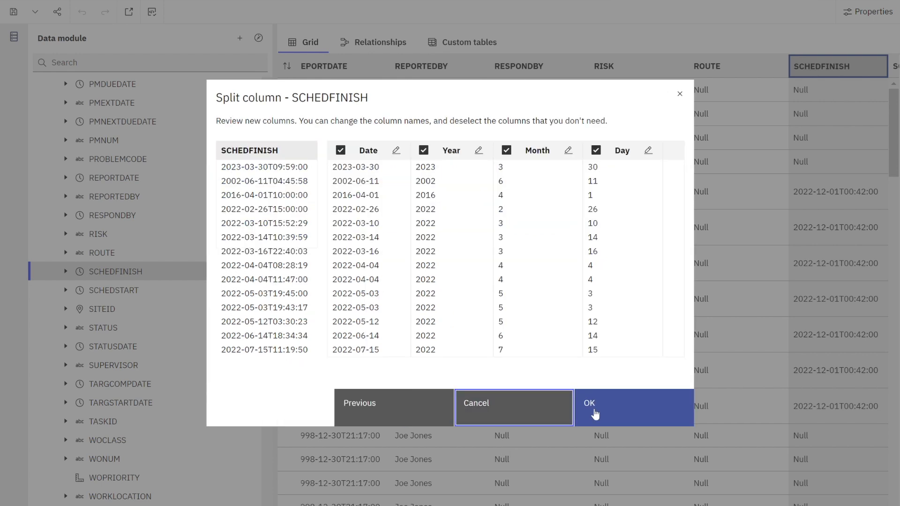
Name the Date column 'Sched Finish' and rename Year to 'Sched Finish Year'.
click(396, 151)
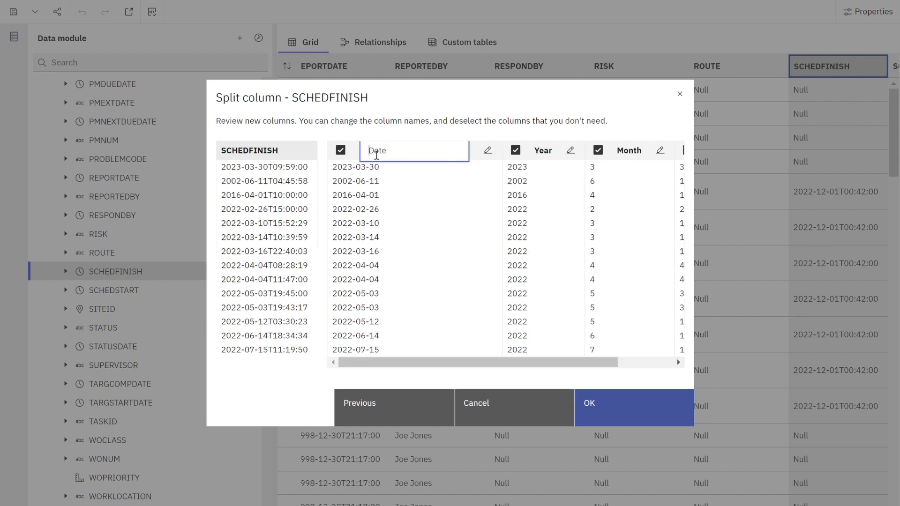
text(Sched Finish)
drag(421, 156, 355, 154)
key(ctrl+c)
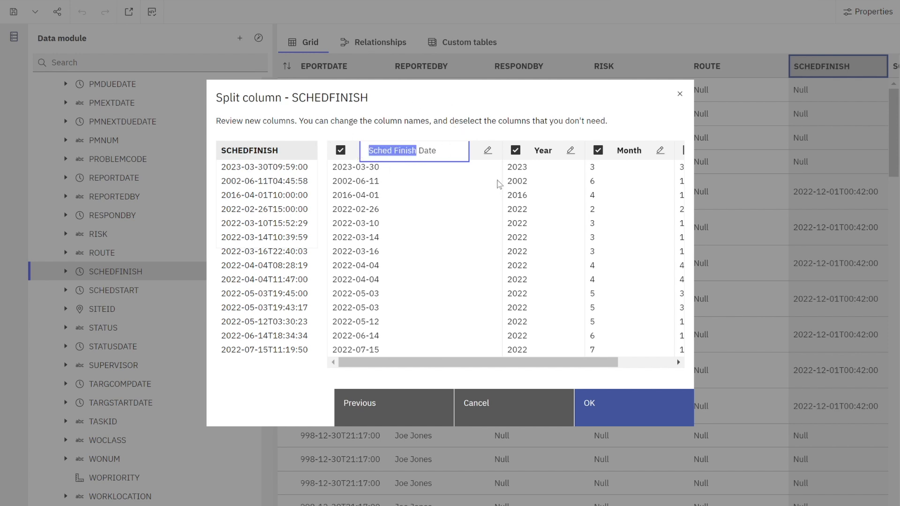
click(570, 150)
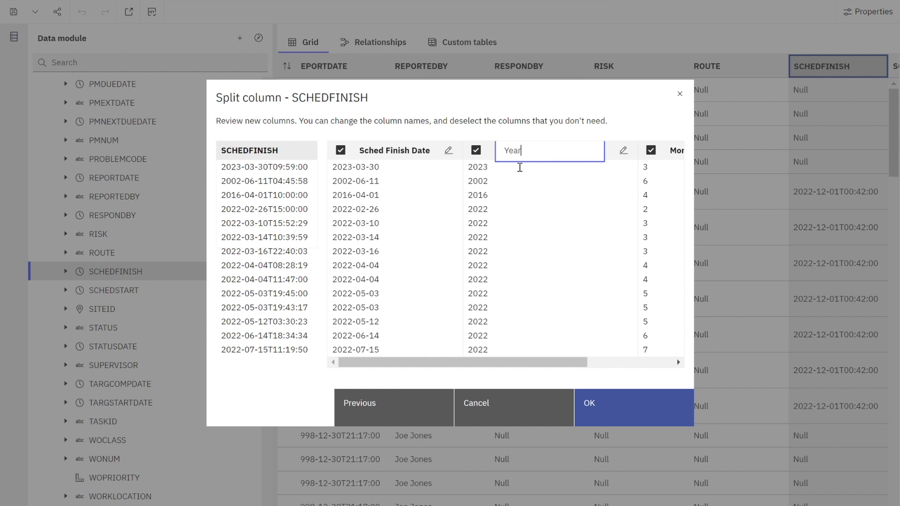
key(ctrl+v)
click(582, 216)
Rename Month and Day to 'Sched Finish Month' and 'Sched Finish Day', then apply the split.
click(677, 362)
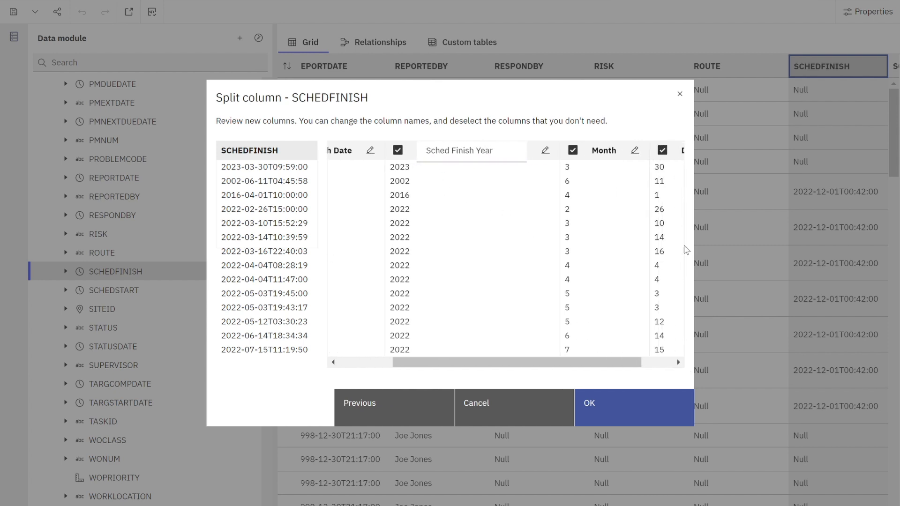
click(635, 150)
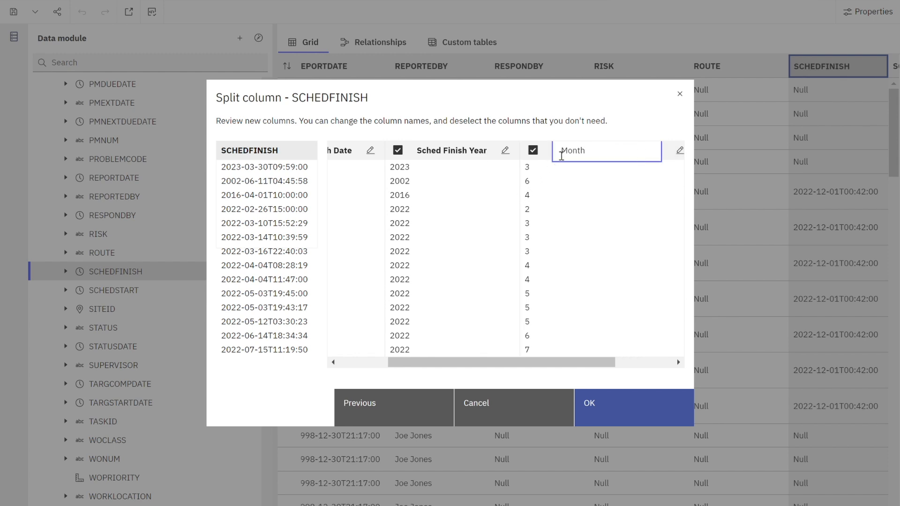
key(ctrl+v)
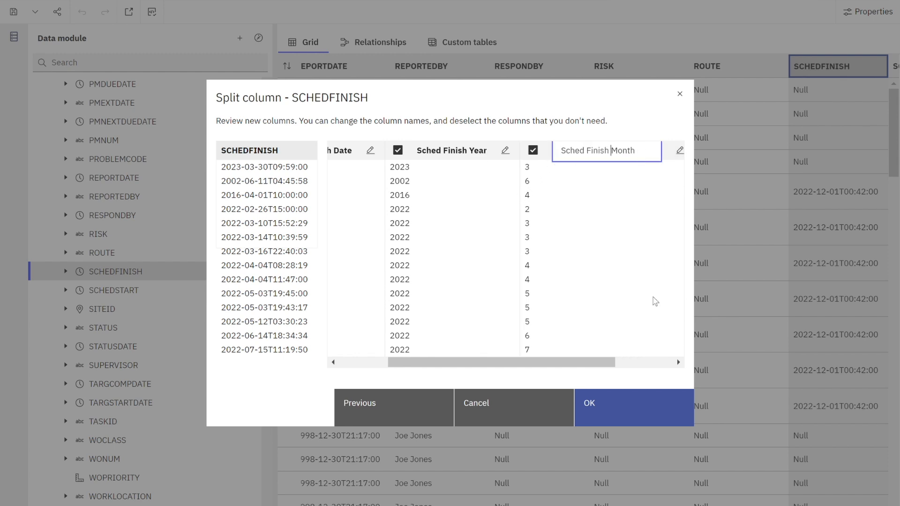
click(678, 362)
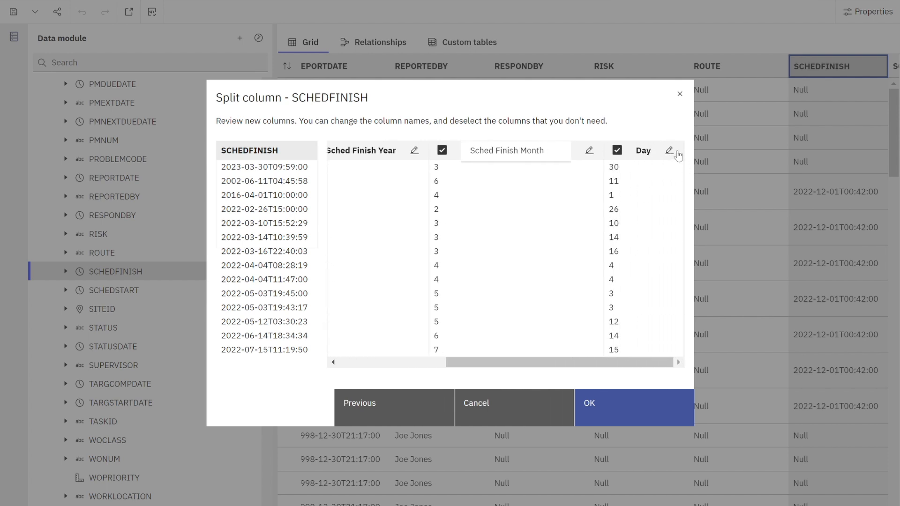
click(672, 151)
click(584, 158)
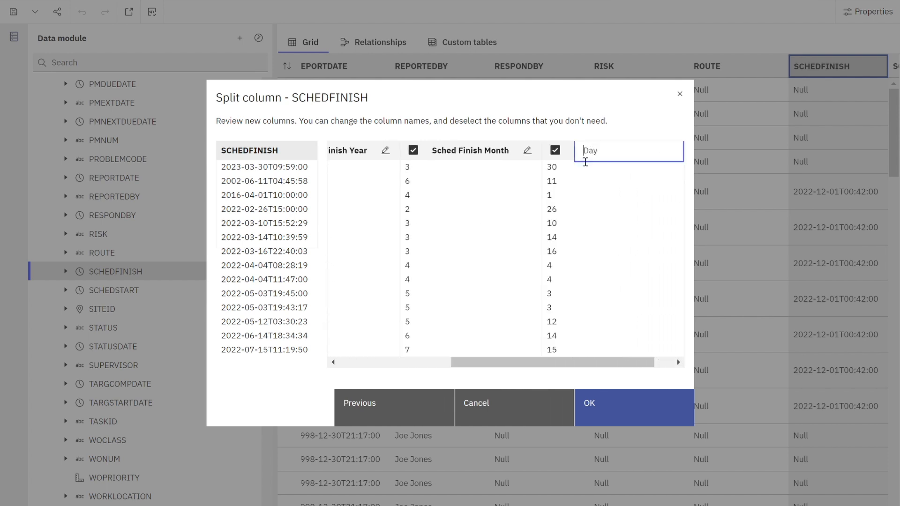
key(ctrl+v)
click(641, 417)
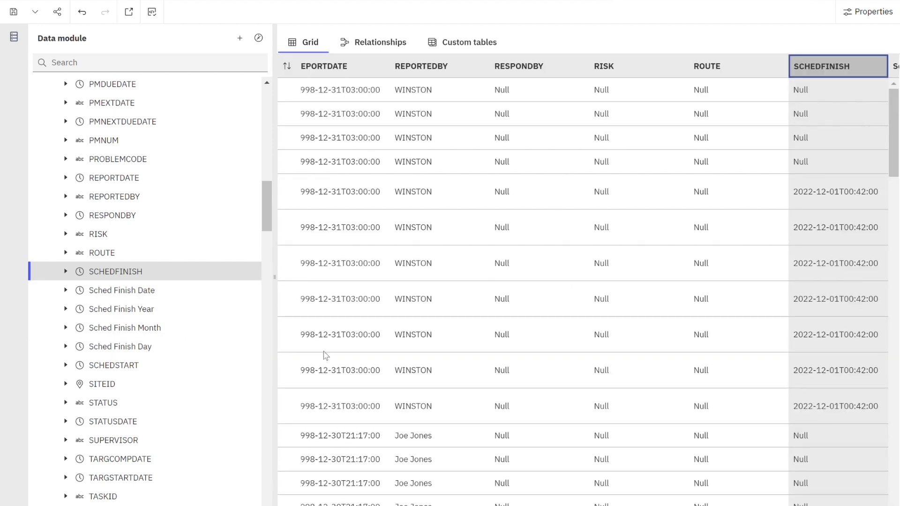
Scroll the grid right to check the new Sched Finish Date, Year, Month and Day columns.
scroll(585, 281, right, 5)
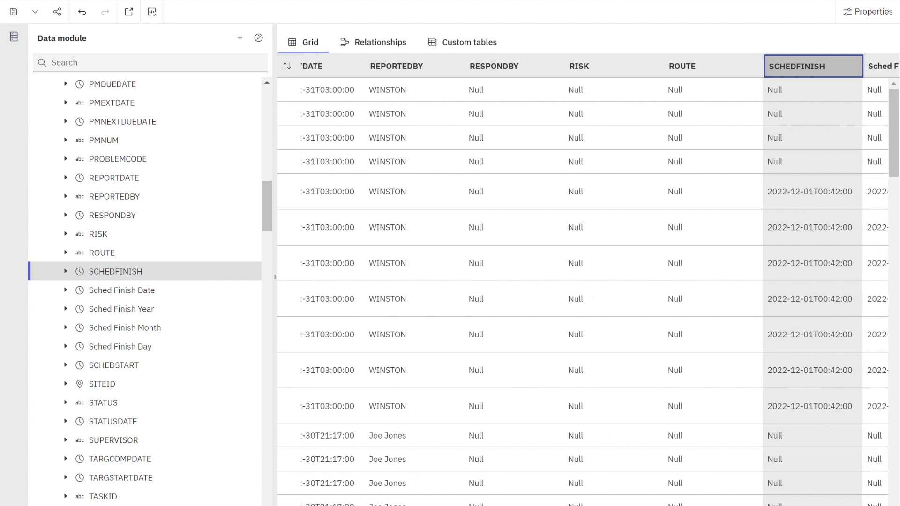
scroll(546, 281, right, 3)
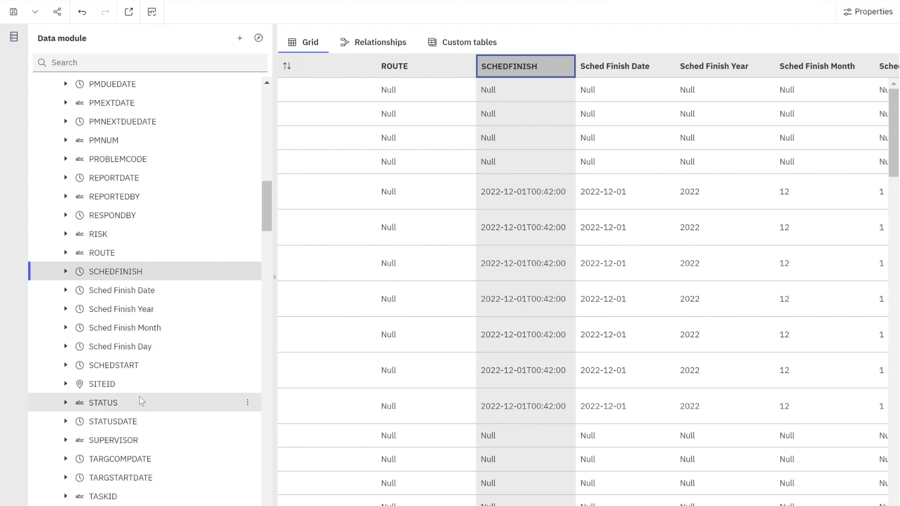
click(255, 274)
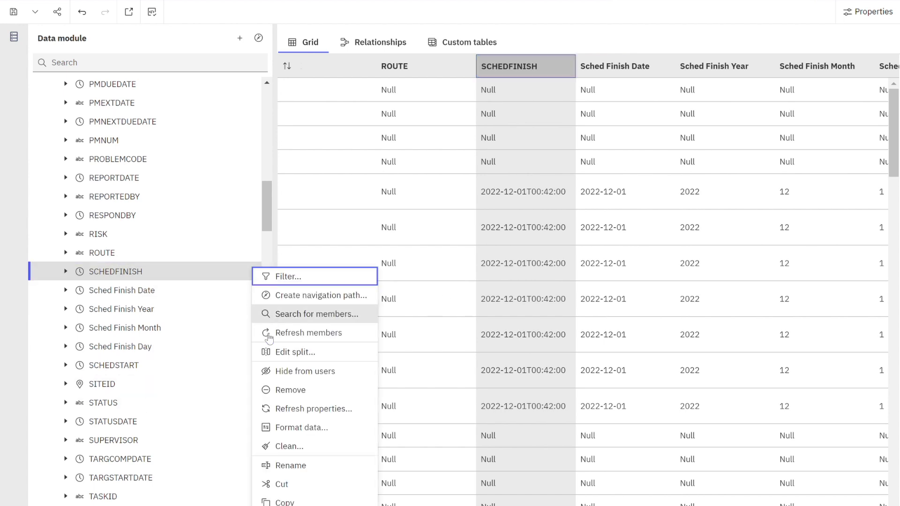
Set SCHEDFINISH to Hide from users, leaving the Sched Finish columns visible.
click(303, 373)
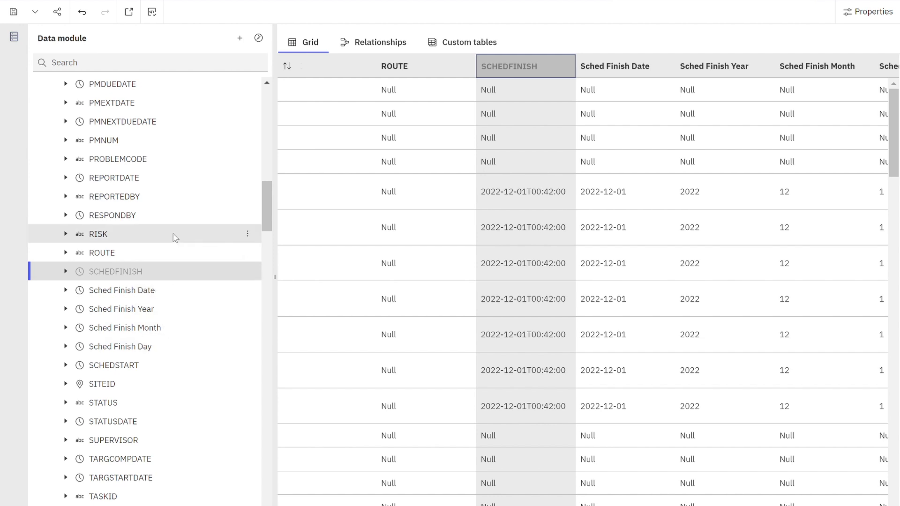
scroll(237, 332, up, 15)
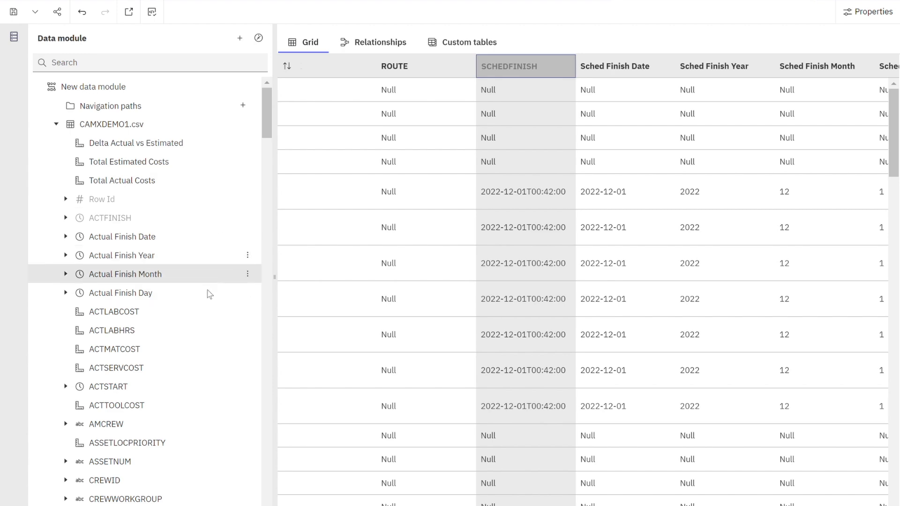
scroll(231, 248, down, 5)
scroll(232, 249, down, 10)
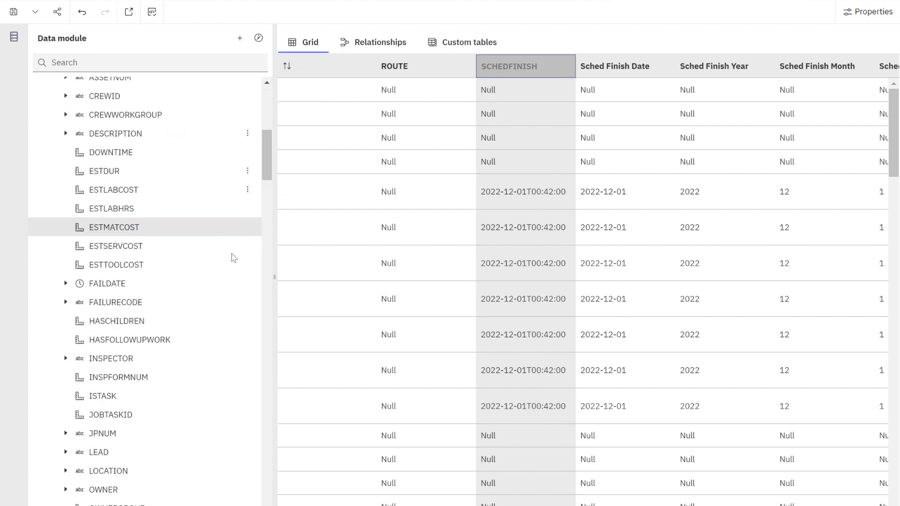
scroll(232, 255, down, 15)
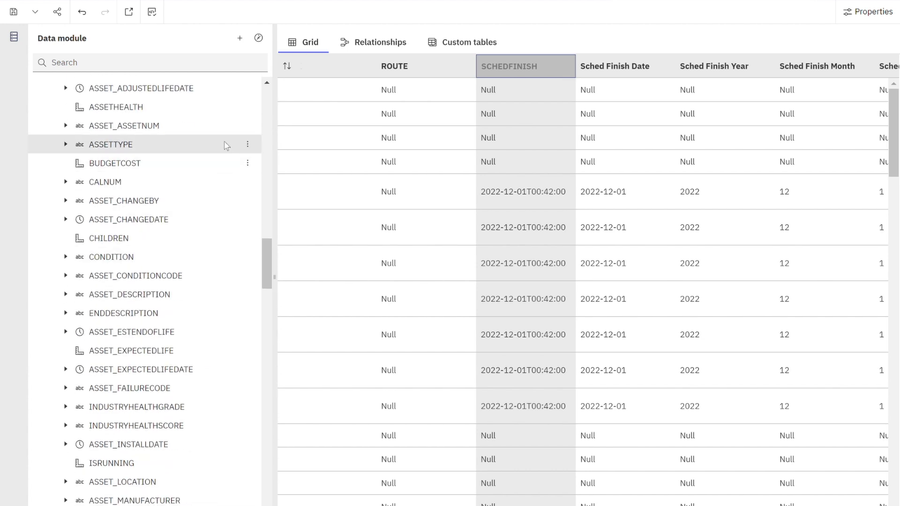
scroll(212, 169, up, 6)
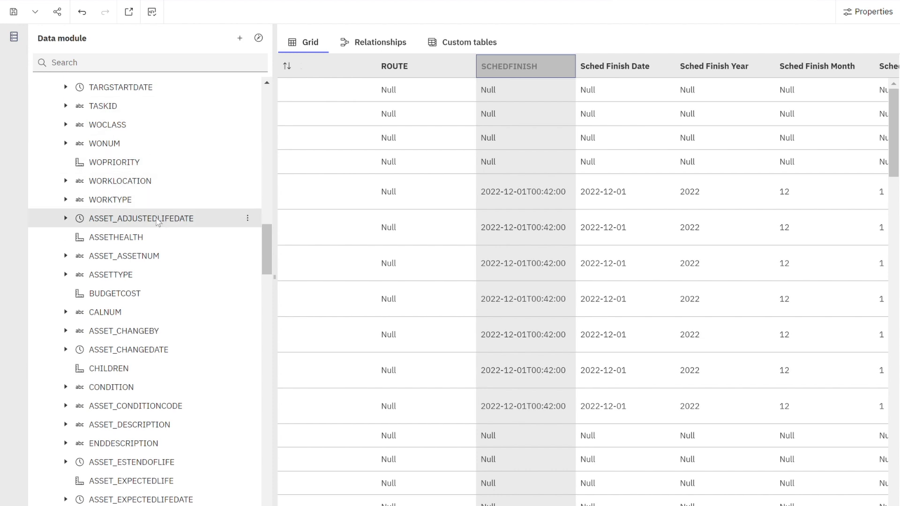
scroll(157, 222, down, 3)
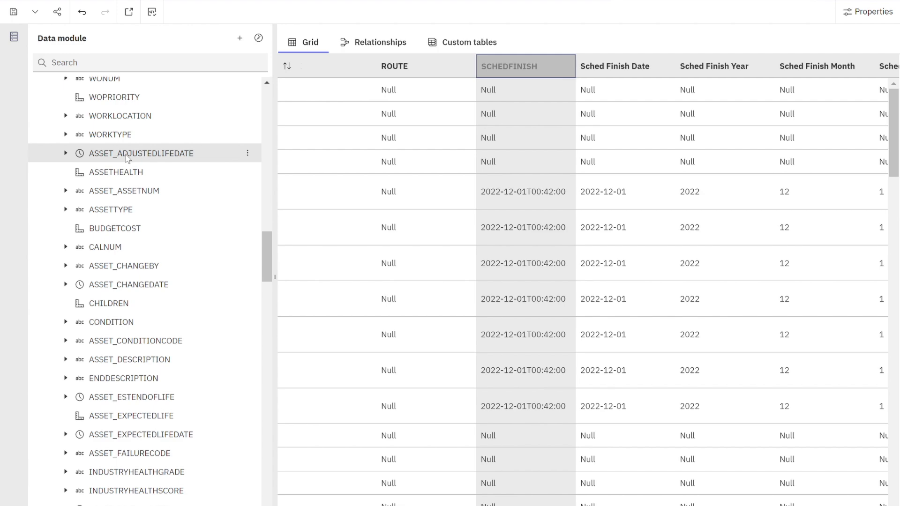
scroll(127, 162, down, 15)
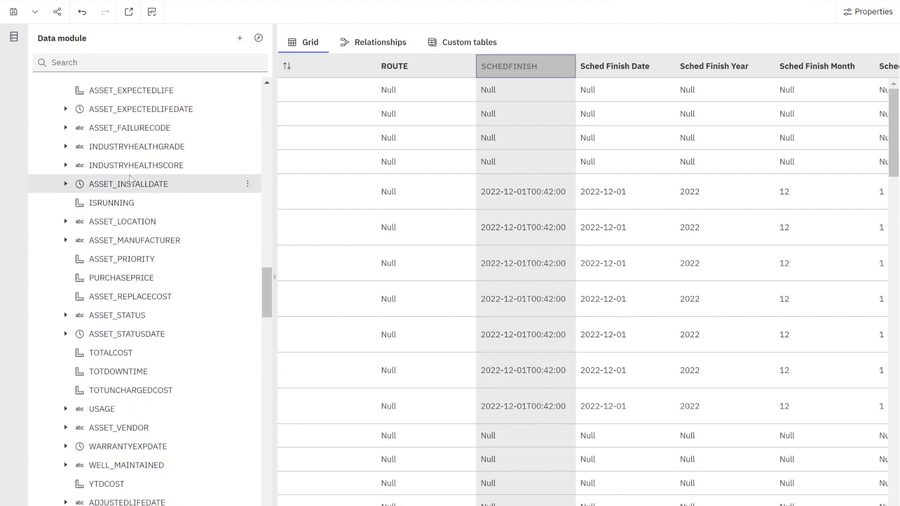
scroll(131, 181, down, 13)
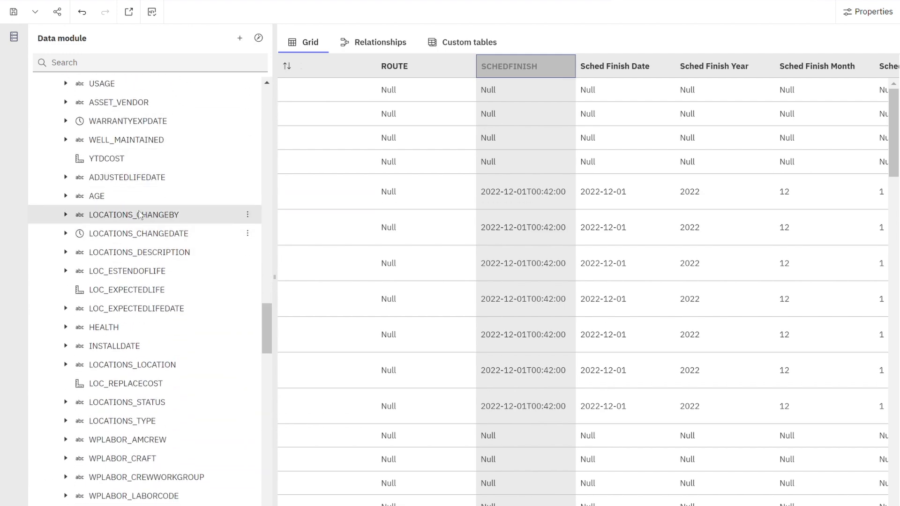
scroll(141, 270, down, 19)
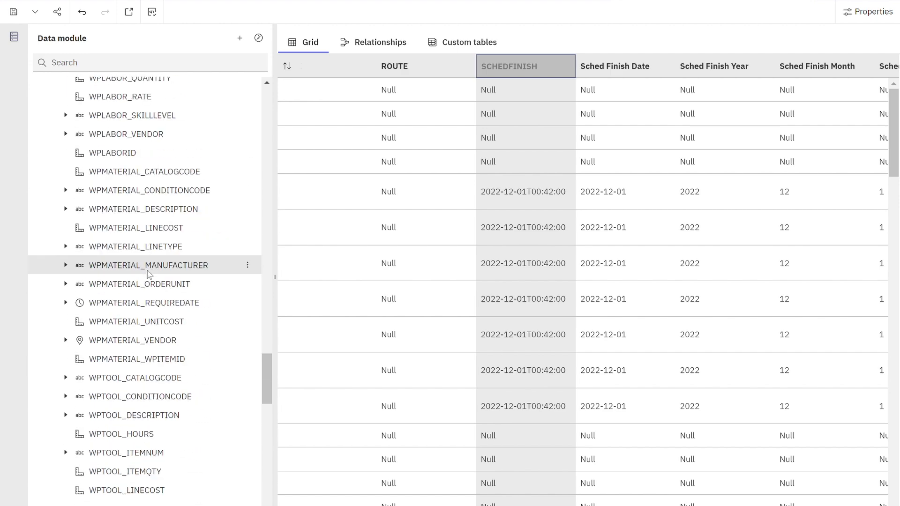
scroll(117, 234, down, 12)
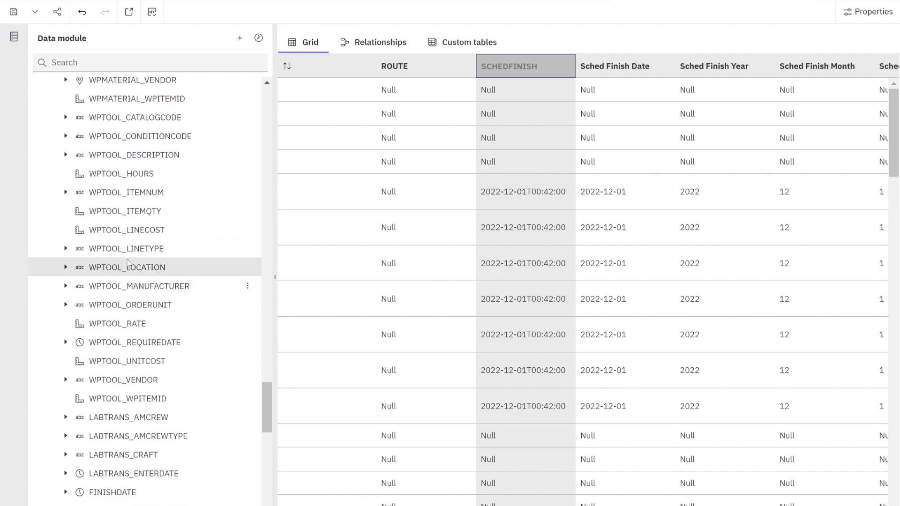
scroll(123, 367, down, 20)
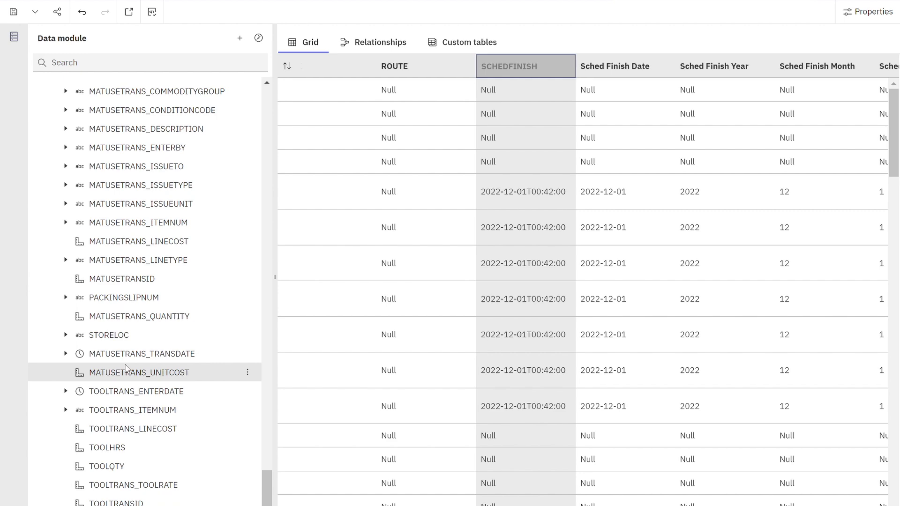
scroll(129, 367, up, 20)
scroll(129, 367, up, 20)
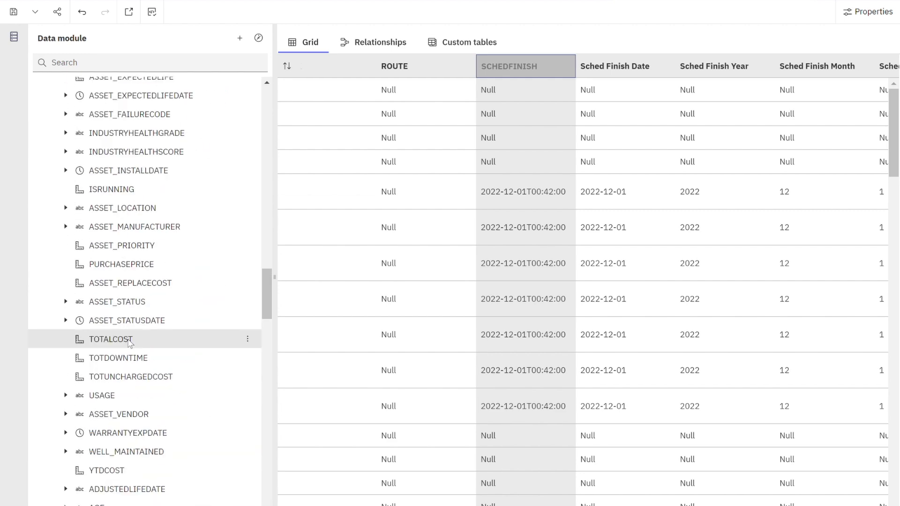
scroll(131, 337, up, 20)
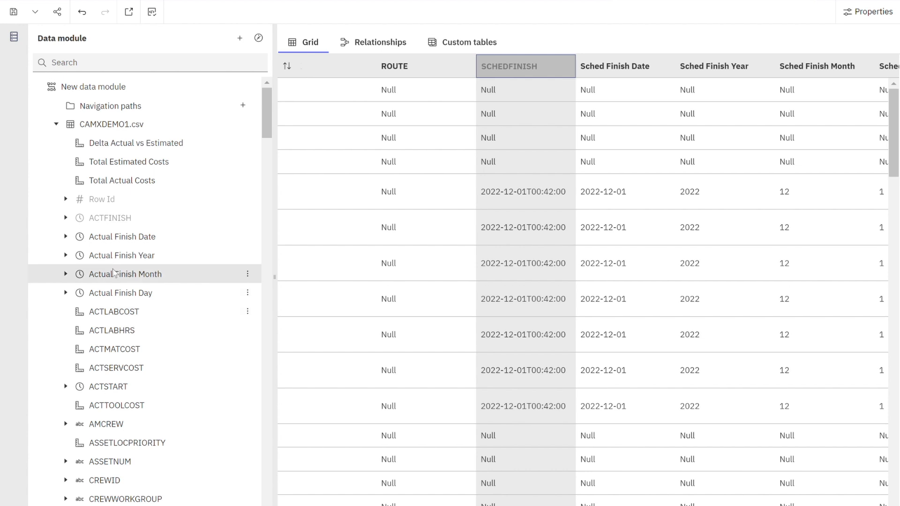
Save the data module under the name 'CA MX Demo module' in the My content folder.
click(14, 14)
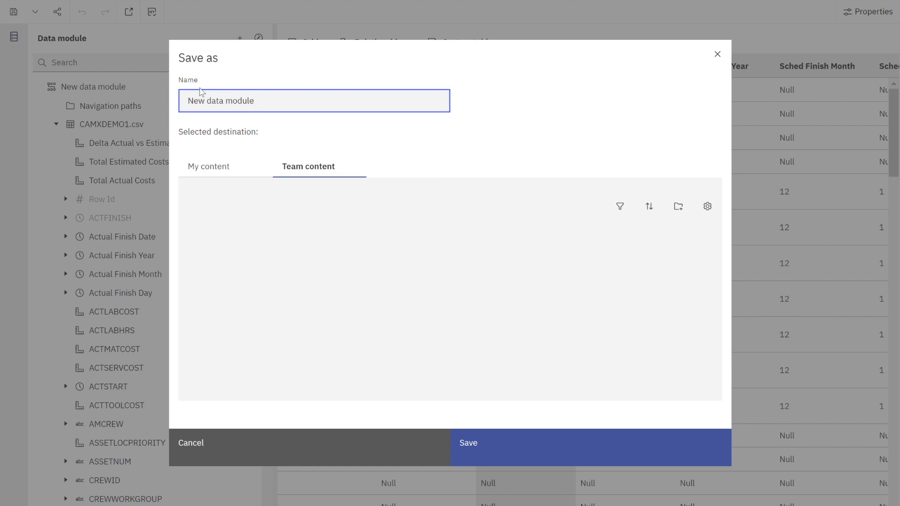
drag(262, 104, 133, 100)
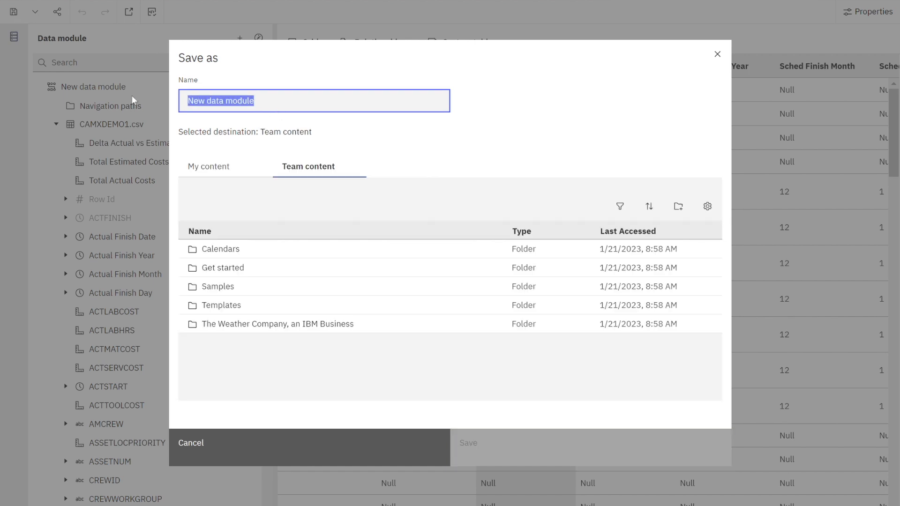
text(CA MX D)
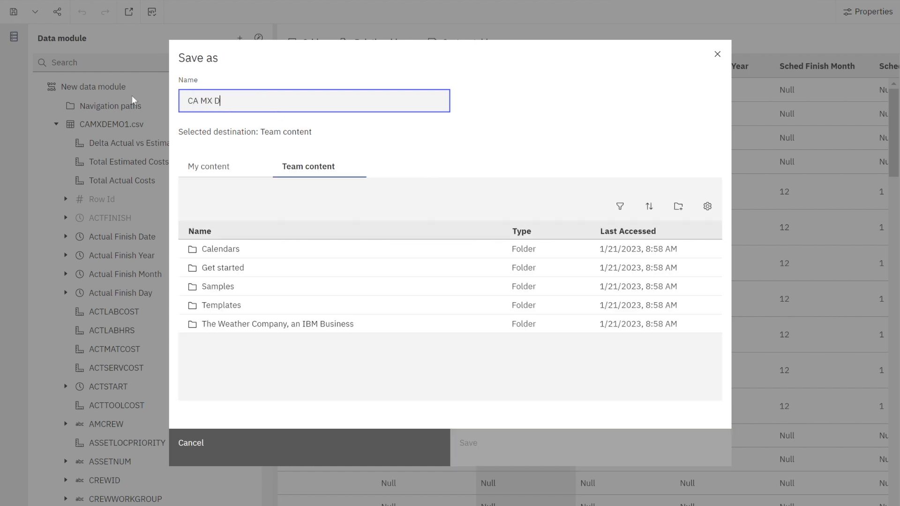
text(emo module)
click(231, 169)
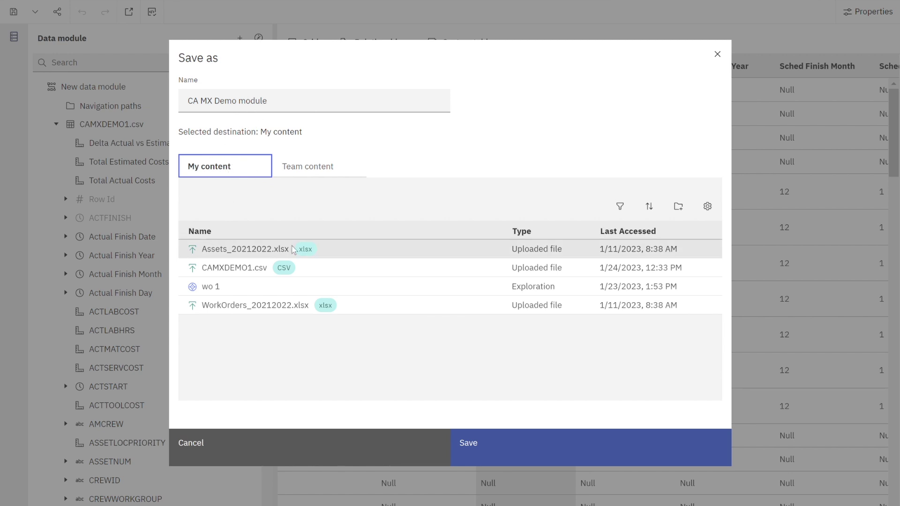
click(494, 451)
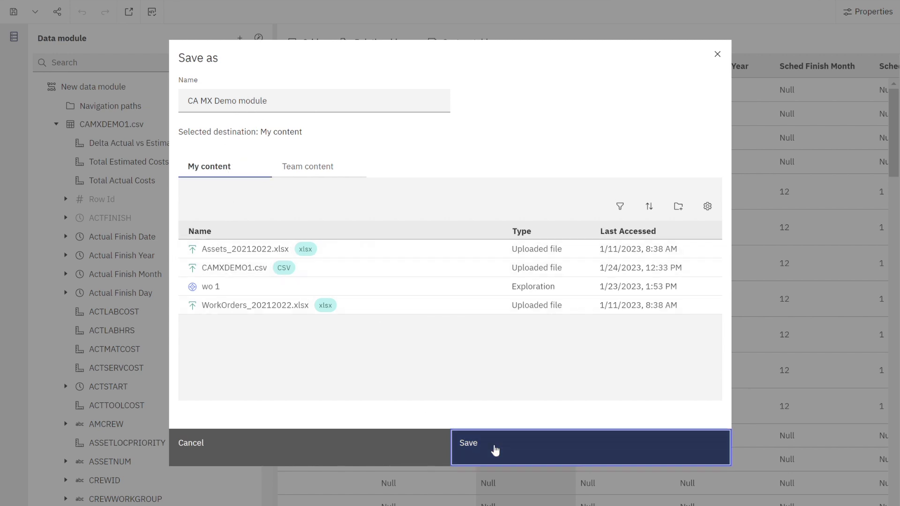